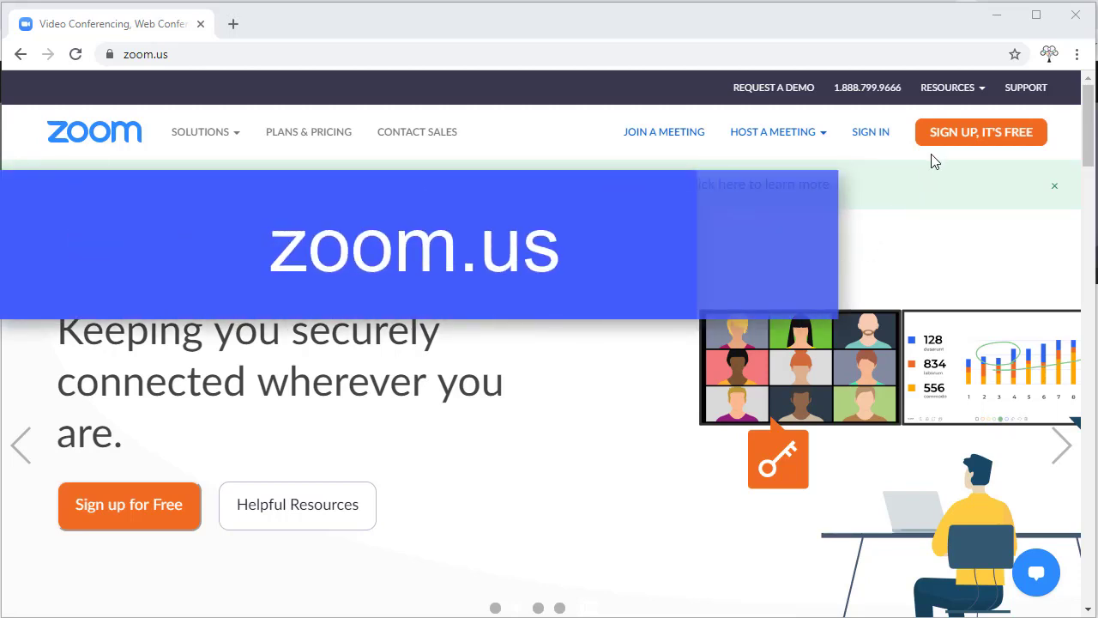
- Start a free Zoom sign-up and enter a birth date with day 6
left_click(948, 148)
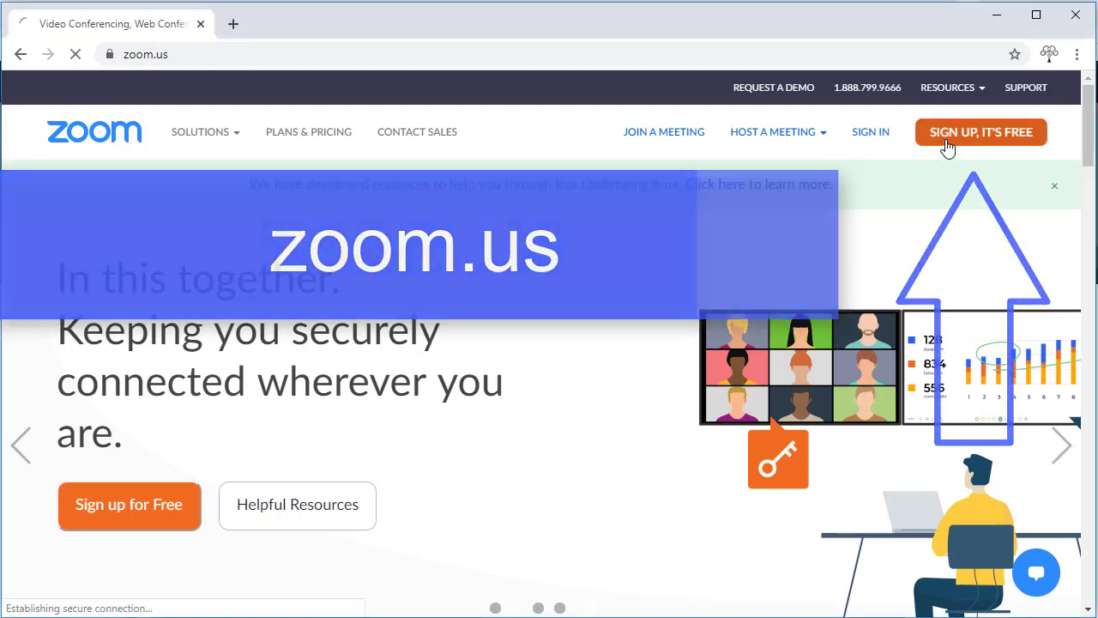
left_click(404, 287)
left_click(497, 287)
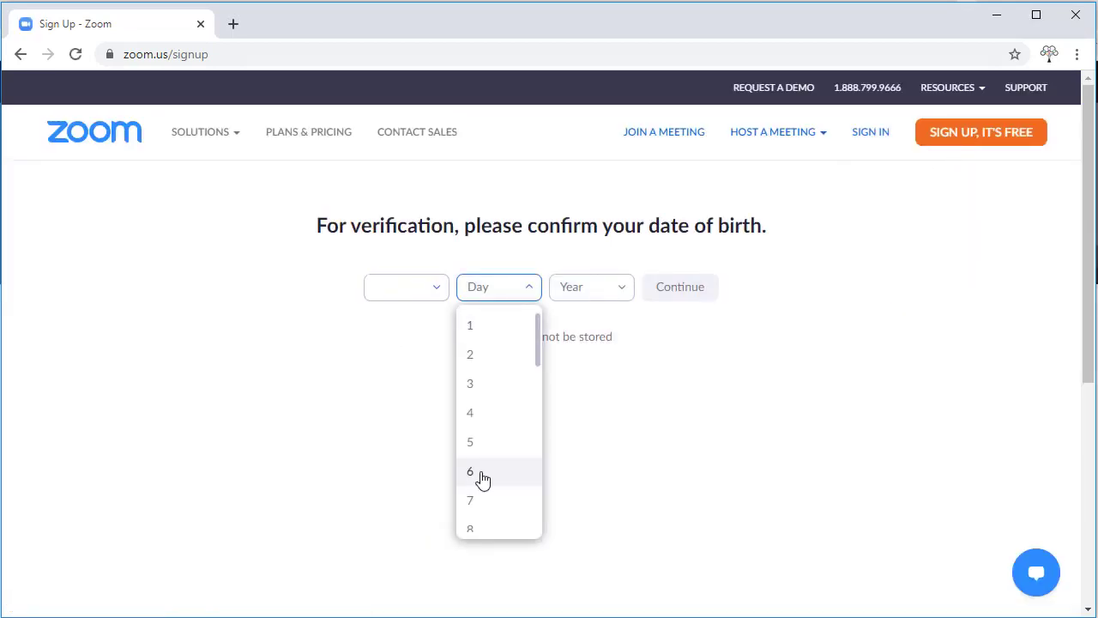
left_click(483, 479)
left_click(592, 287)
scroll(632, 331, "down", 10)
left_click(606, 412)
left_click(679, 287)
- Submit the sign-up with the user's work e-mail address
left_click(569, 297)
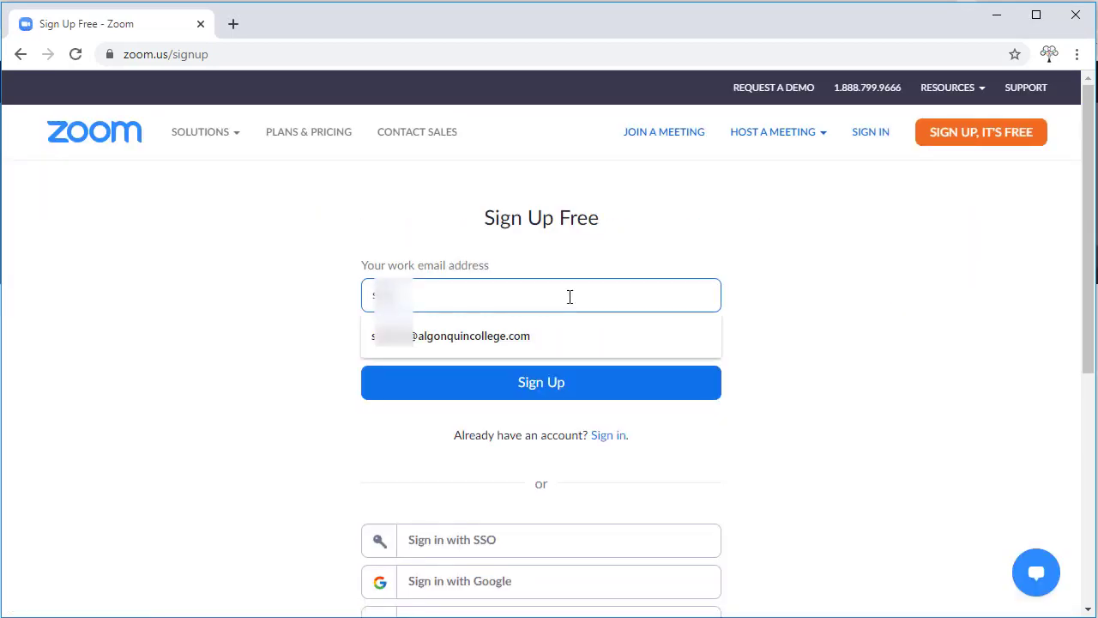
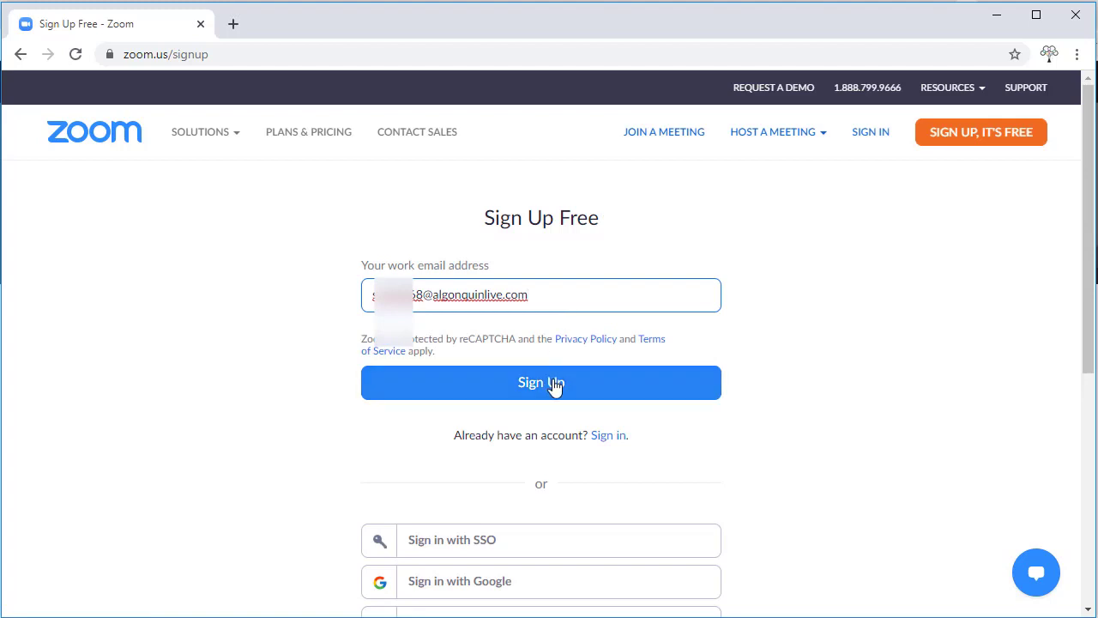
left_click(554, 384)
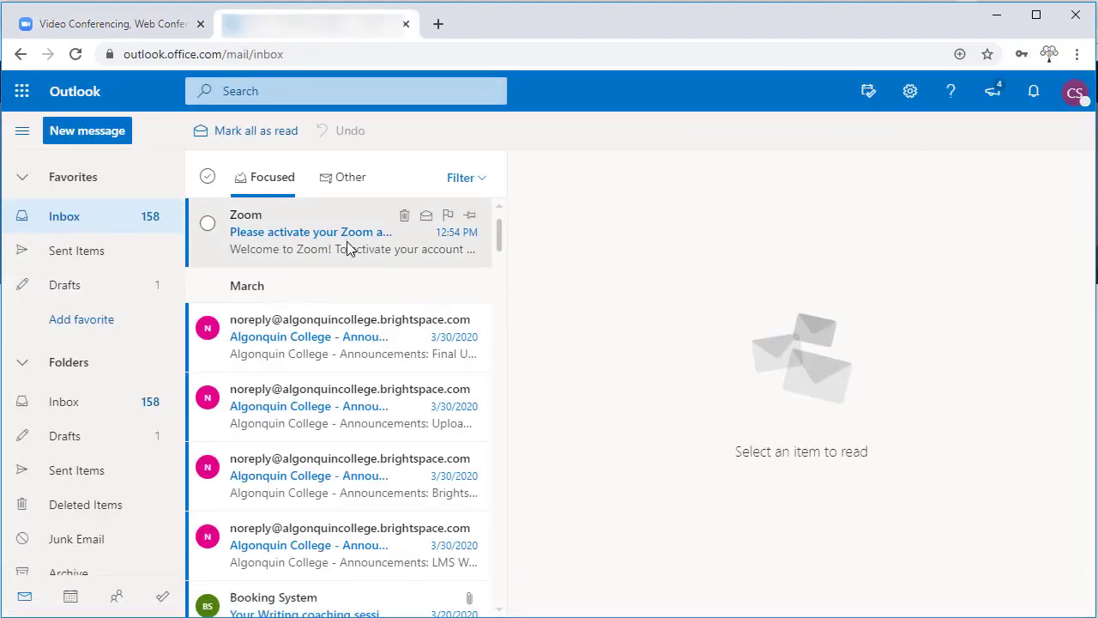
- Open the 'Please activate your Zoom account' email and follow its Activate Account link
left_click(347, 243)
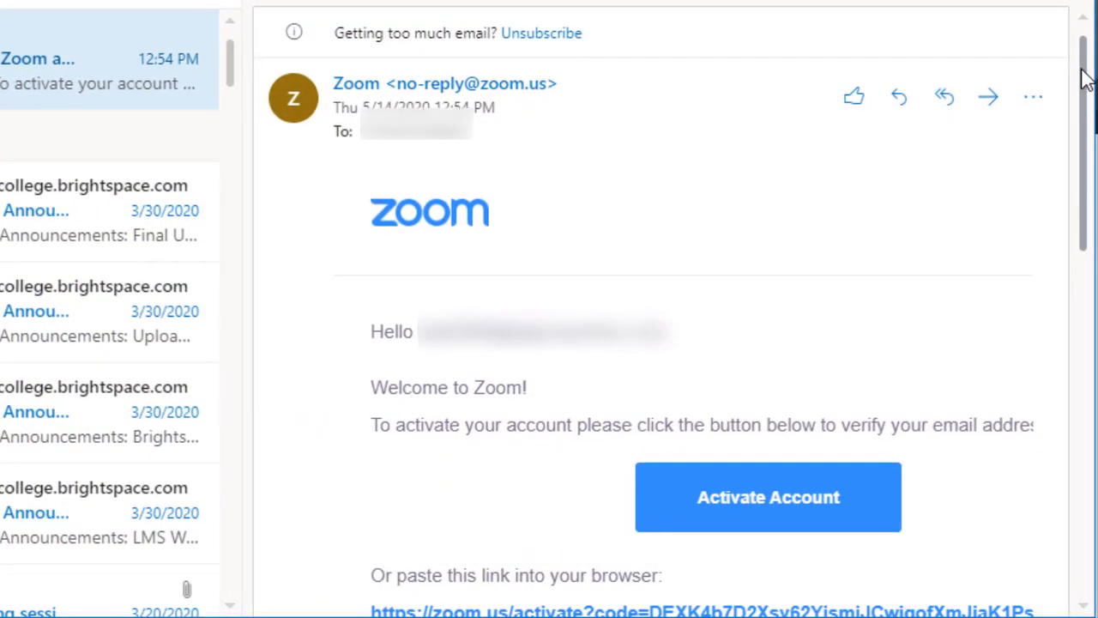
left_click_drag(1088, 78, 1088, 195)
left_click(862, 187)
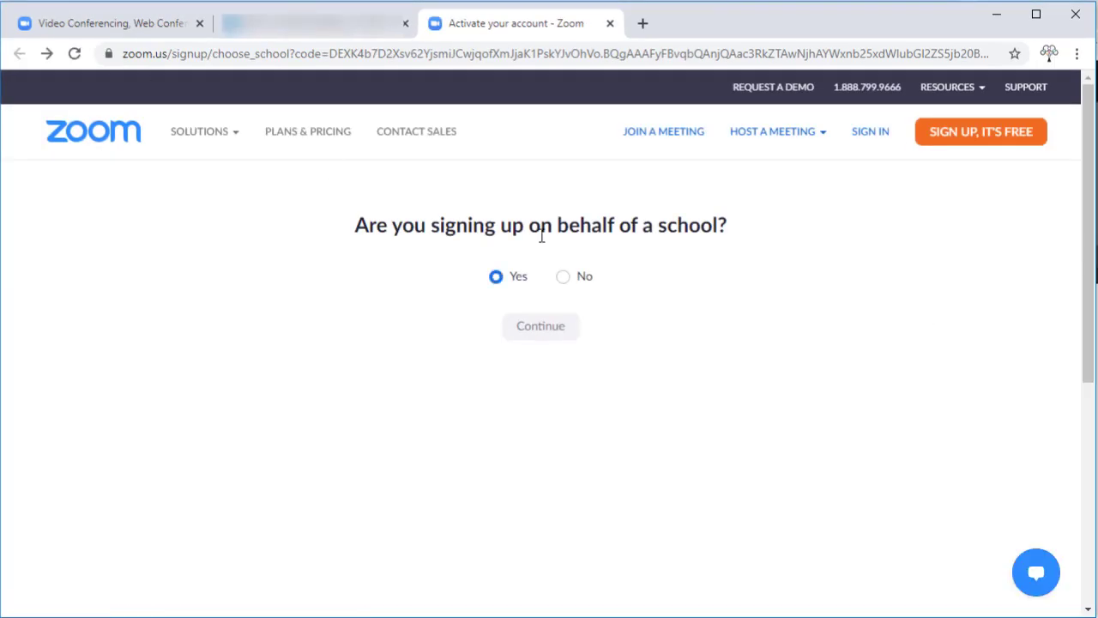
- Answer No to school sign-up, then submit first and last name and a confirmed password
left_click(563, 279)
left_click(553, 331)
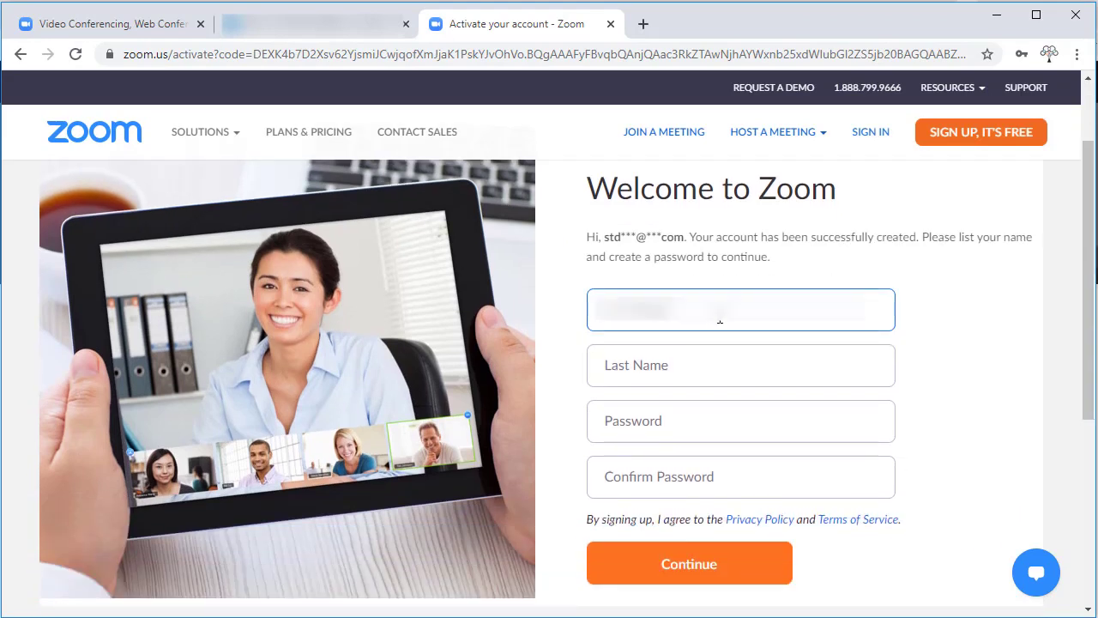
key("Tab")
type("xxxxx")
left_click(642, 419)
type("********")
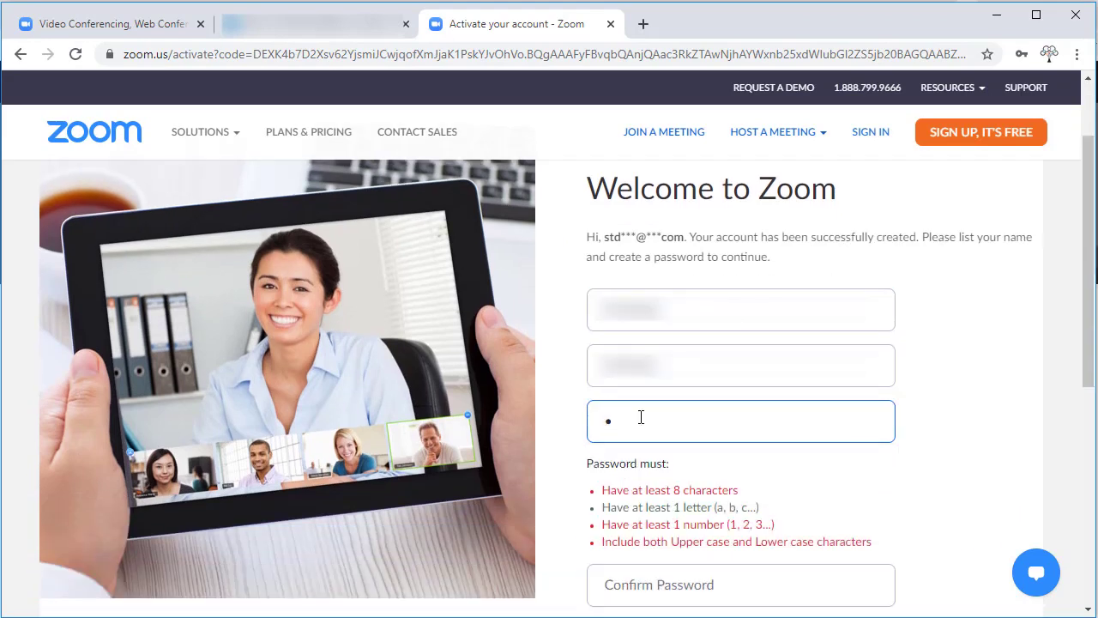
left_click(720, 575)
type("********")
scroll(938, 461, "down", 2)
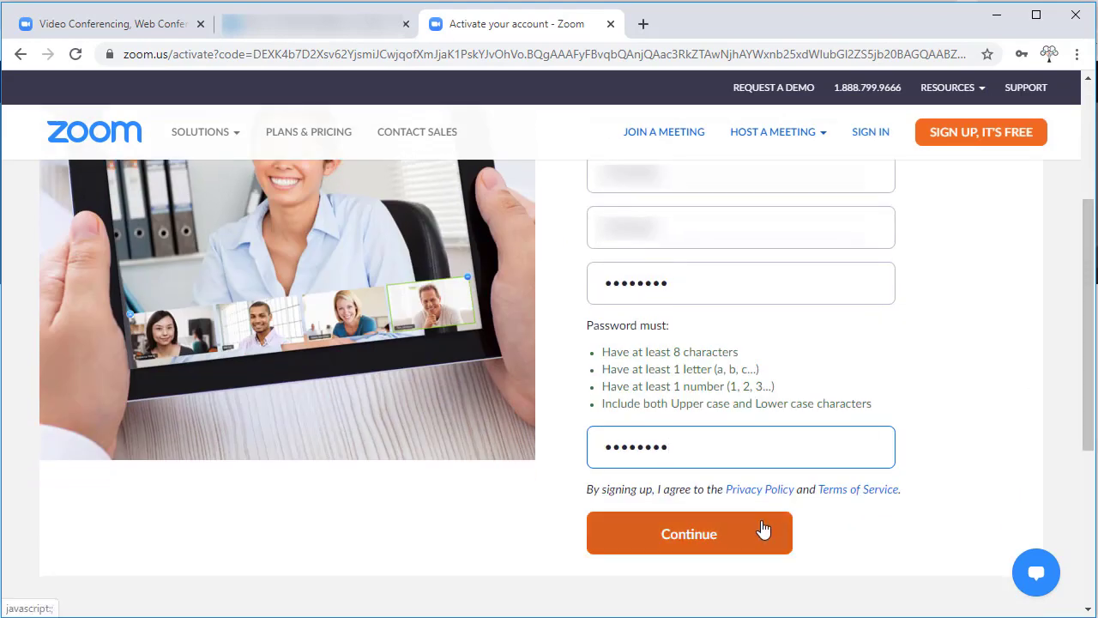
left_click(763, 529)
- Skip inviting colleagues and go to the new account's profile page
left_click_drag(1087, 206, 1082, 316)
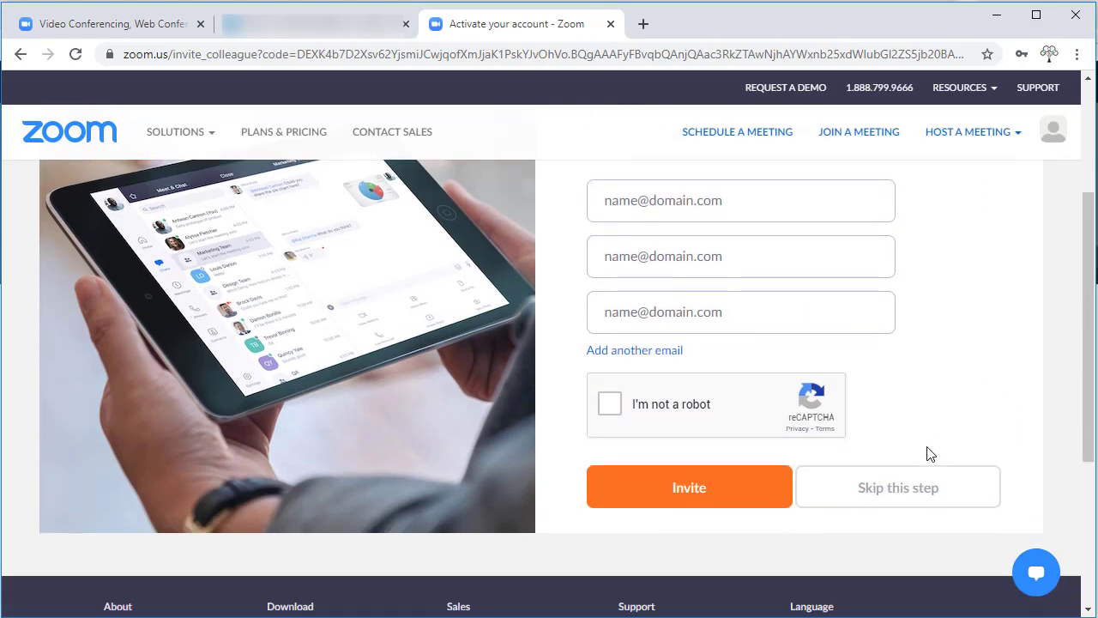
left_click(918, 488)
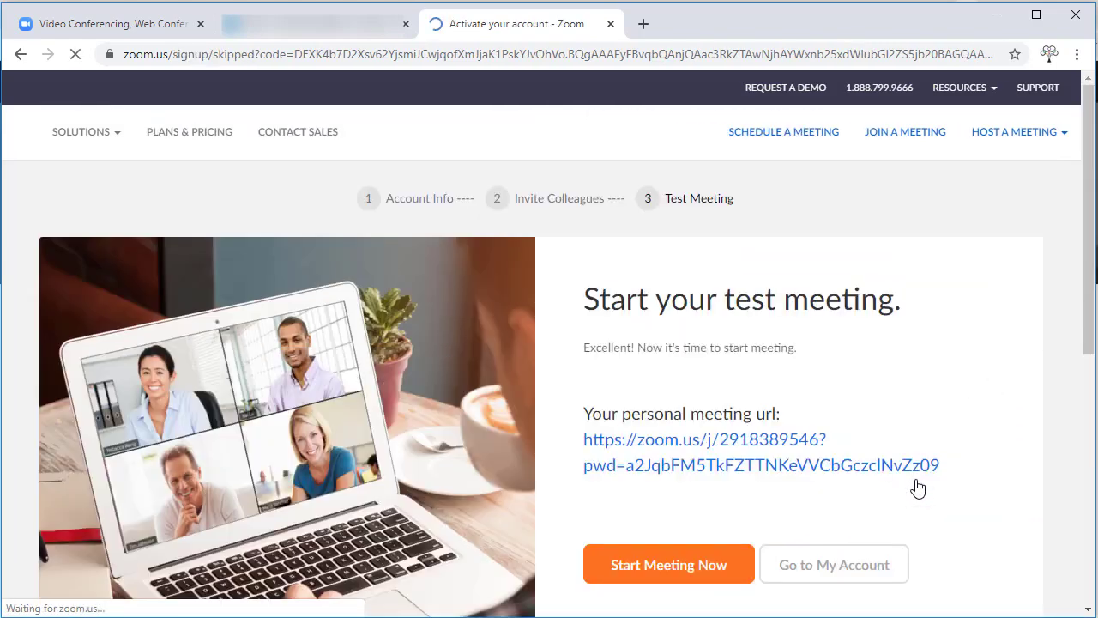
scroll(1087, 276, "down", 3)
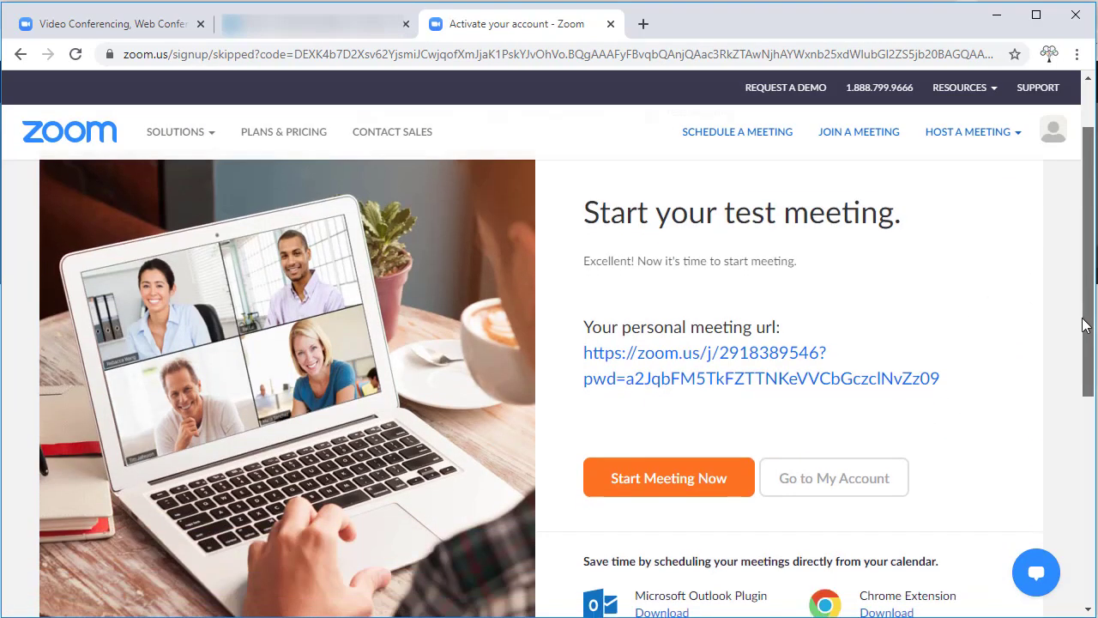
left_click(861, 425)
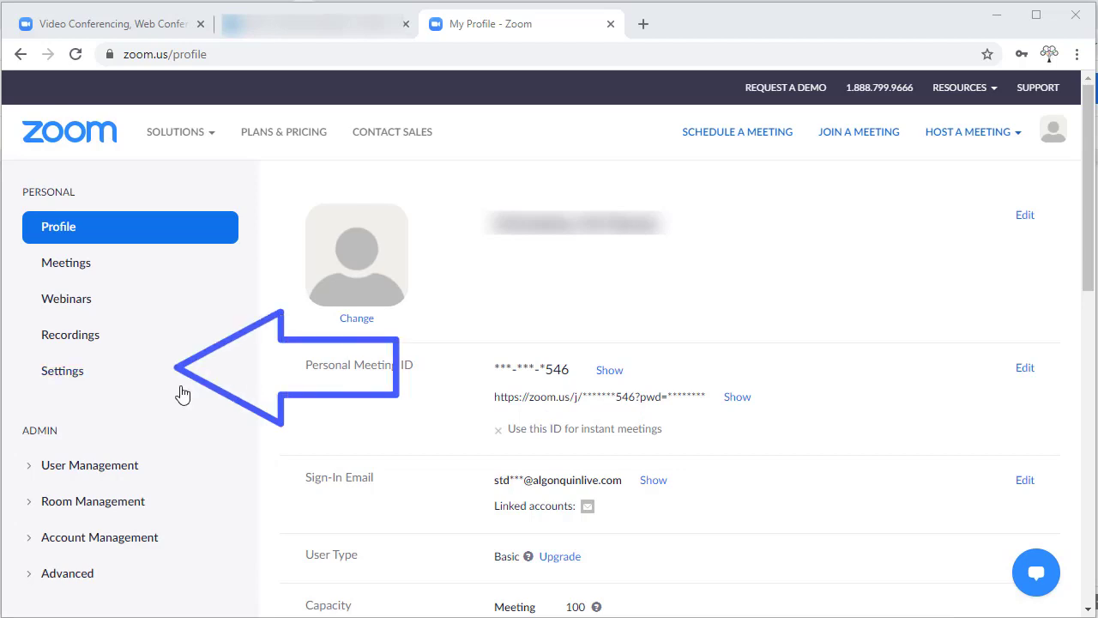
- Open Settings and scroll the Meeting settings toward Enable Personal Meeting ID
left_click(101, 380)
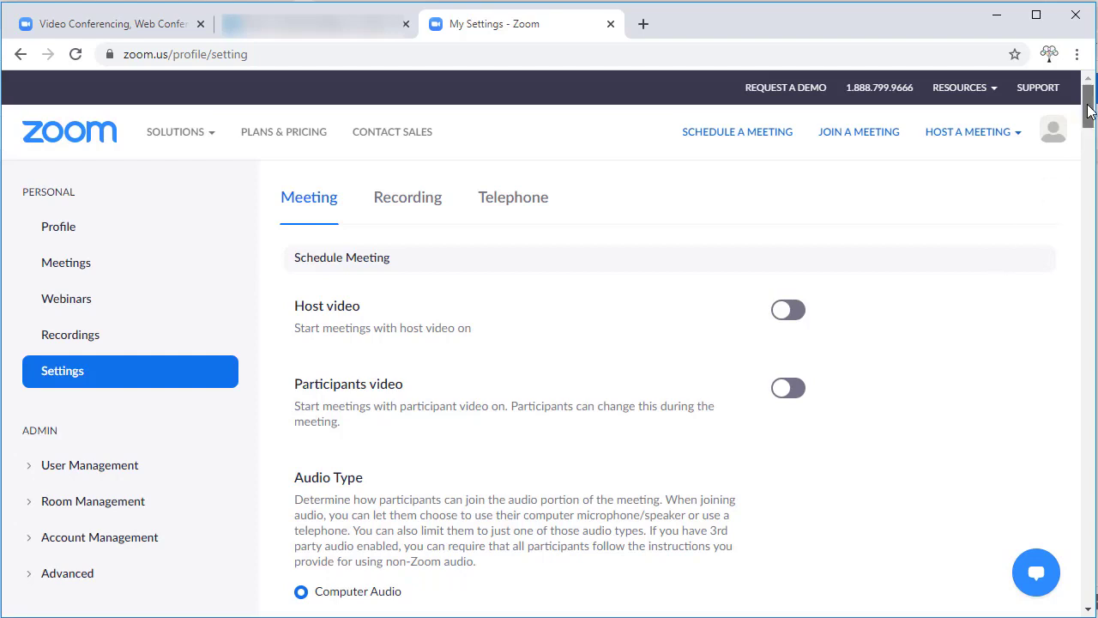
left_click_drag(1088, 108, 1090, 133)
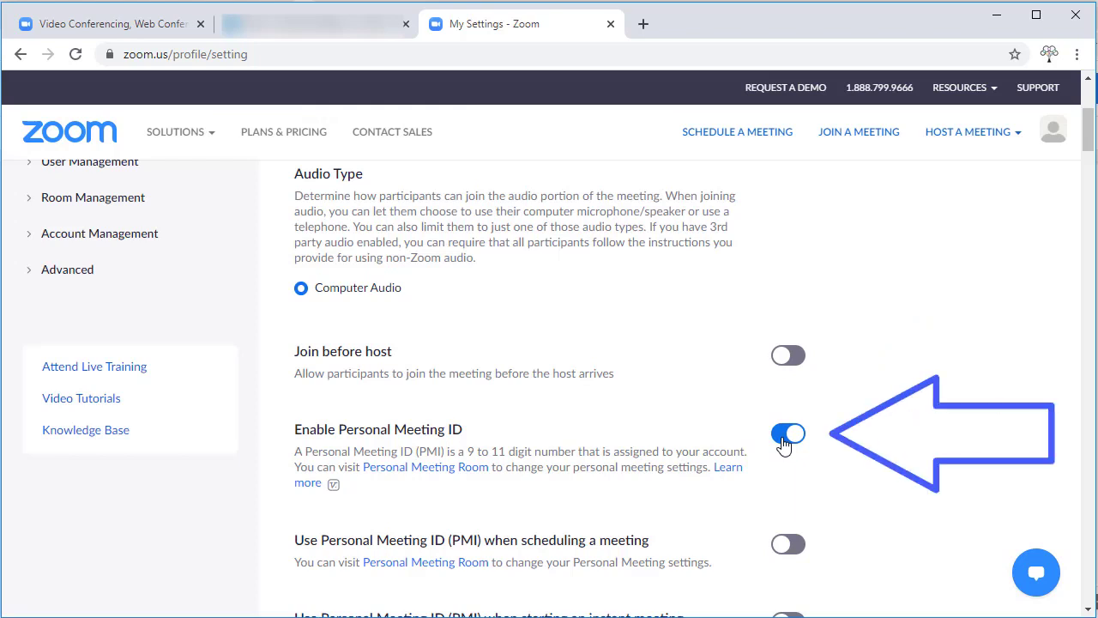
- Turn off Enable Personal Meeting ID, confirm it, and scroll down to Waiting room
left_click(783, 437)
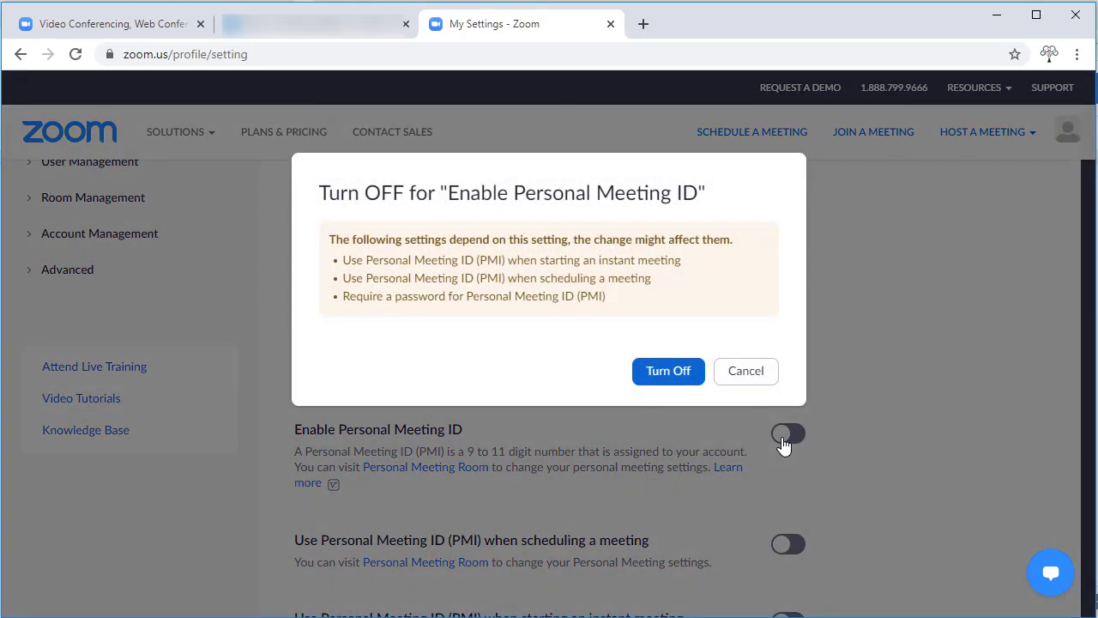
left_click(668, 372)
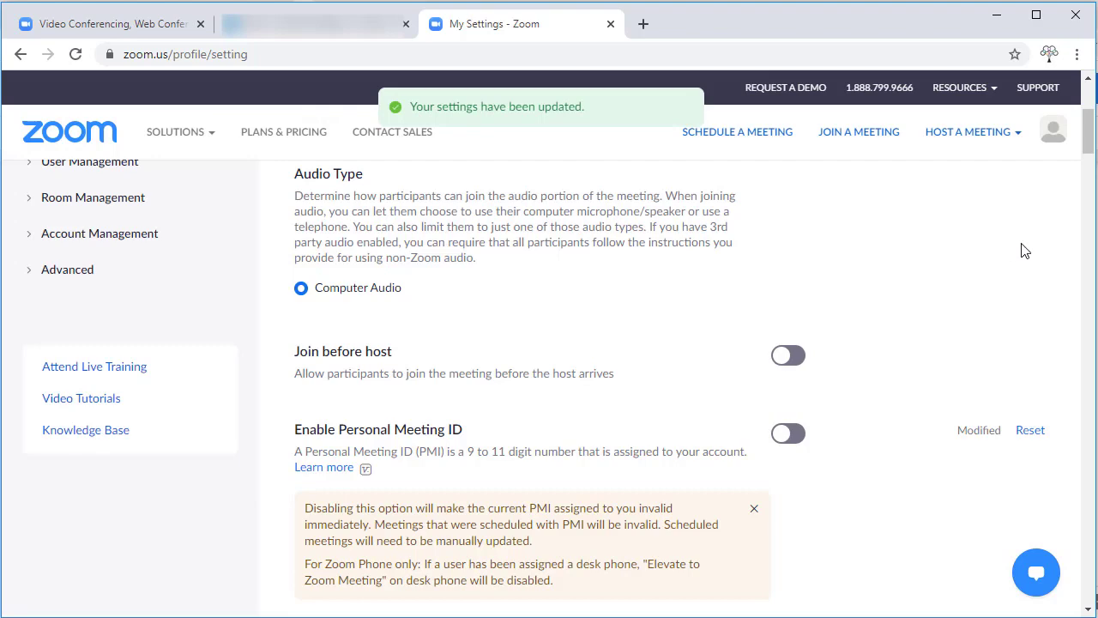
scroll(1090, 147, "down", 1)
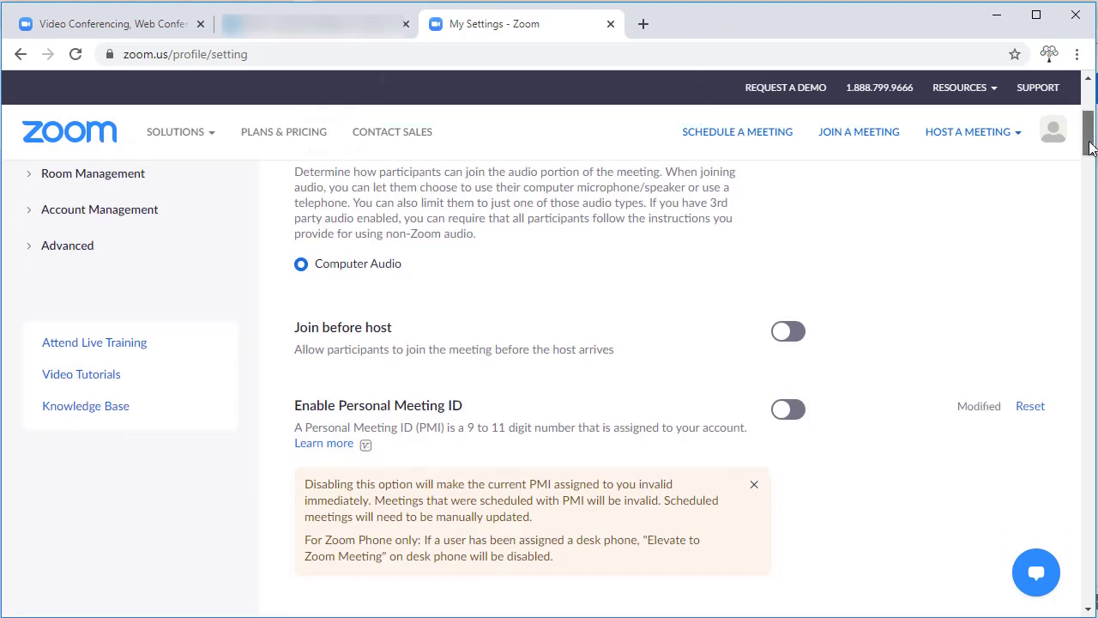
left_click_drag(1090, 148, 1089, 474)
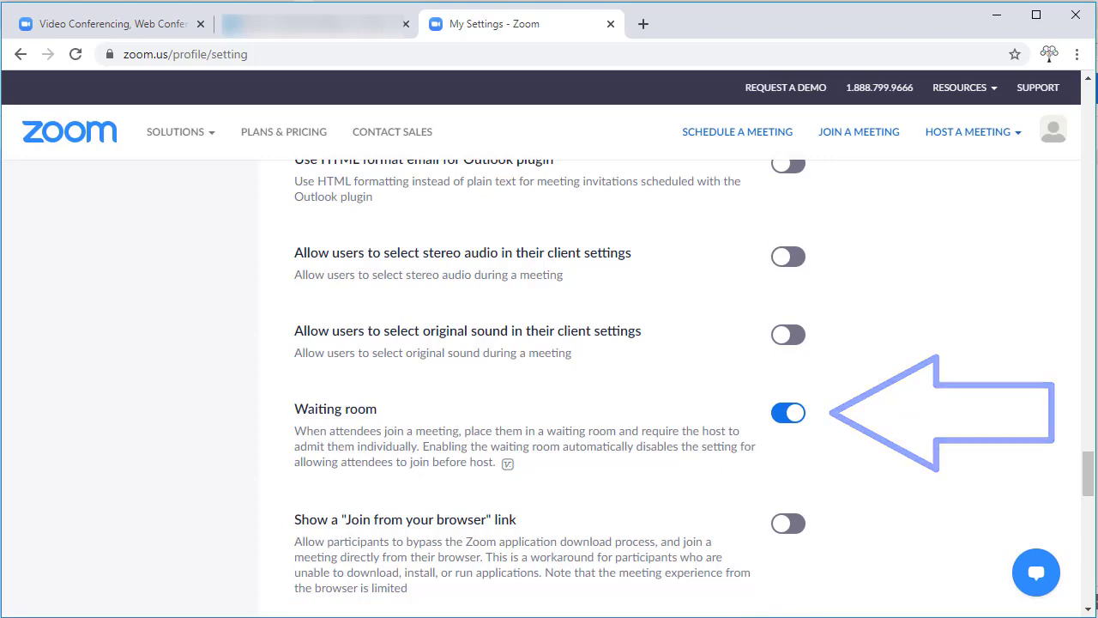
mouse_move(1088, 474)
left_mouse_down()
mouse_move(1085, 198)
mouse_move(1077, 121)
mouse_move(1063, 99)
left_mouse_up()
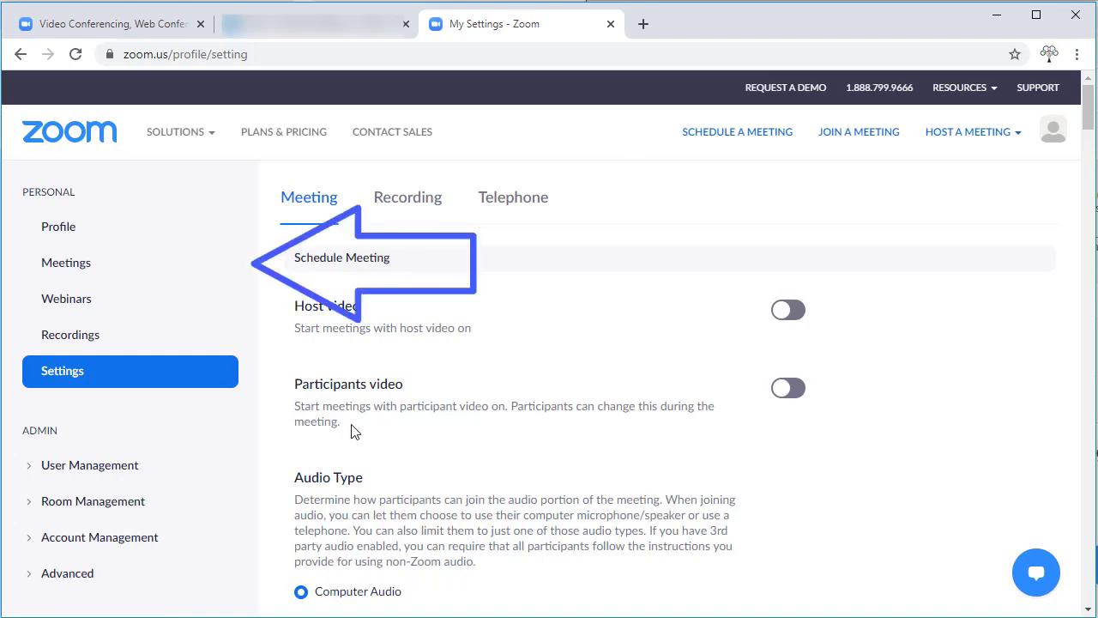
- Schedule a new meeting titled 'Group meeting' on 05/18
left_click(80, 272)
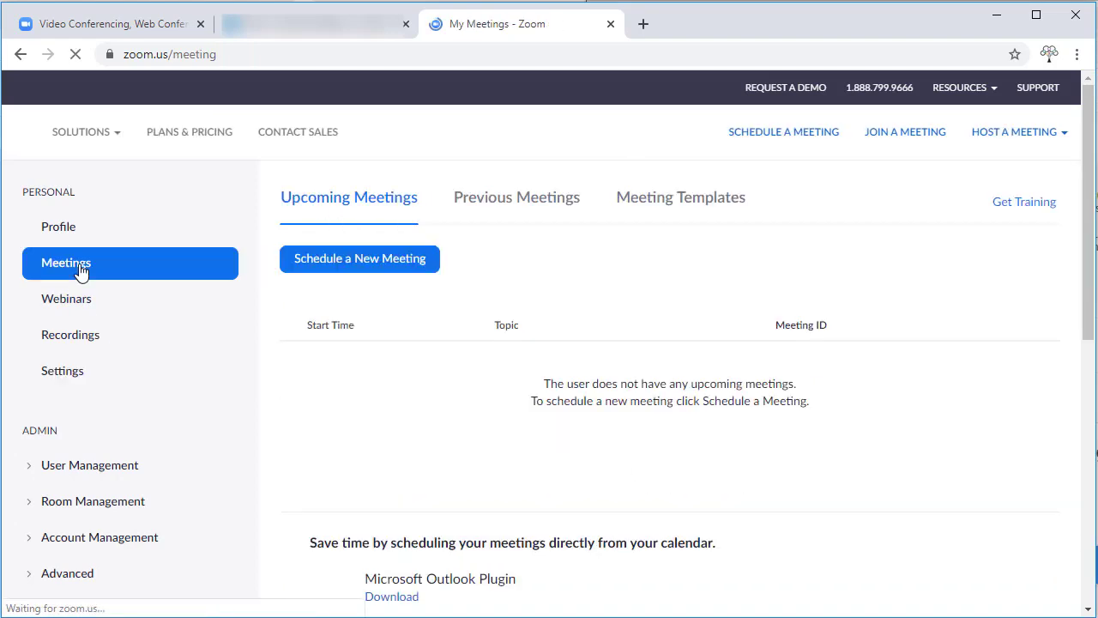
left_click(325, 259)
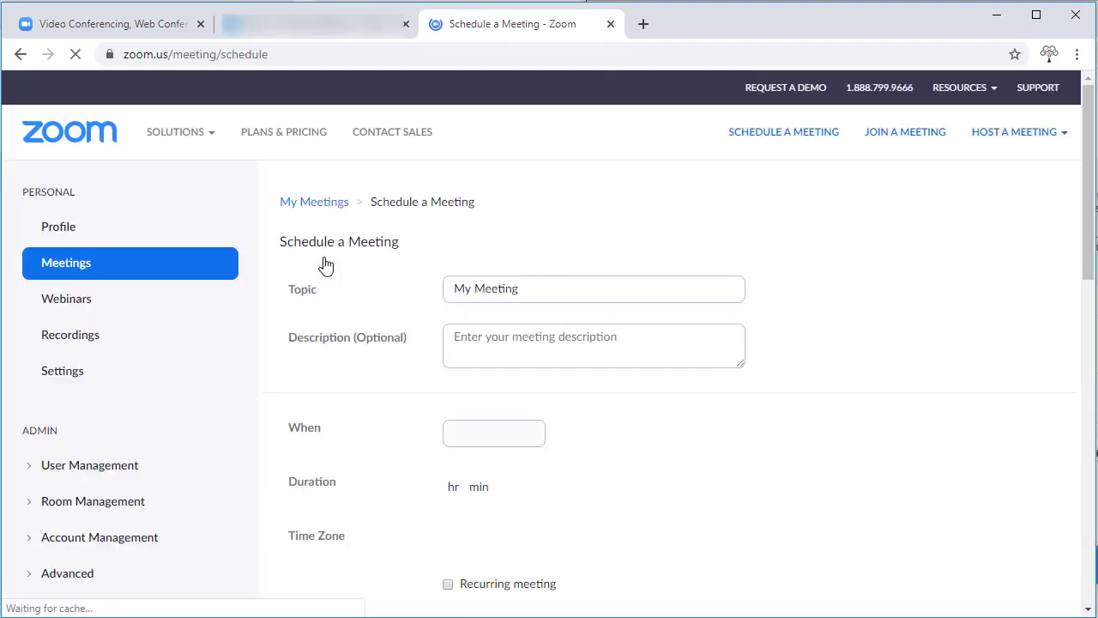
type("Group meeting")
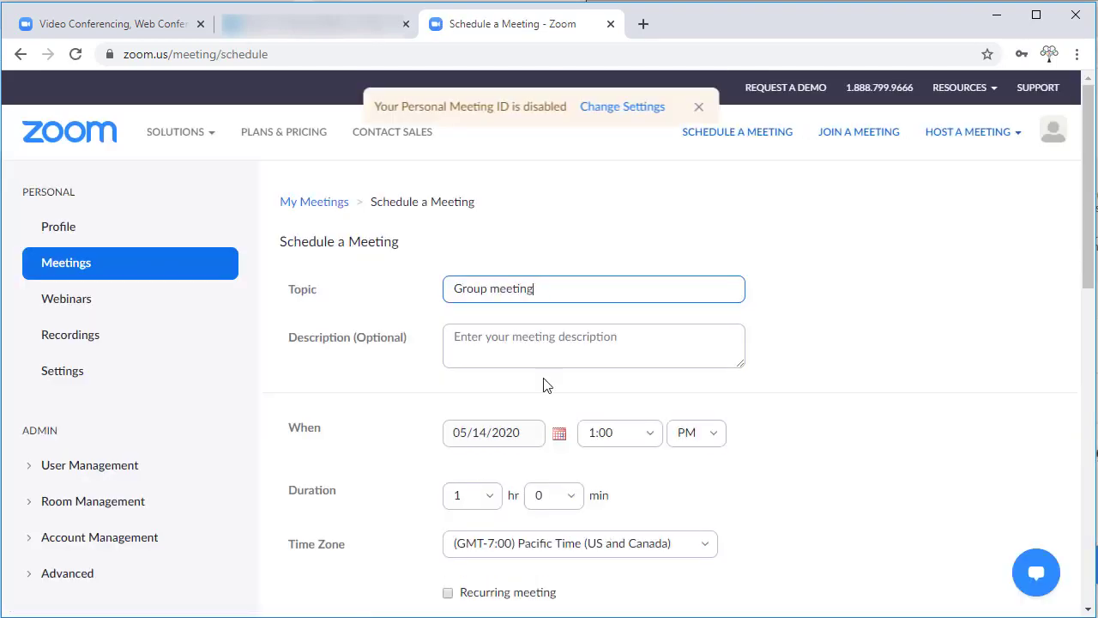
left_click(560, 432)
left_click(550, 371)
- Set the time zone to Eastern Time, tick Mute participants upon entry, and save
left_click(709, 541)
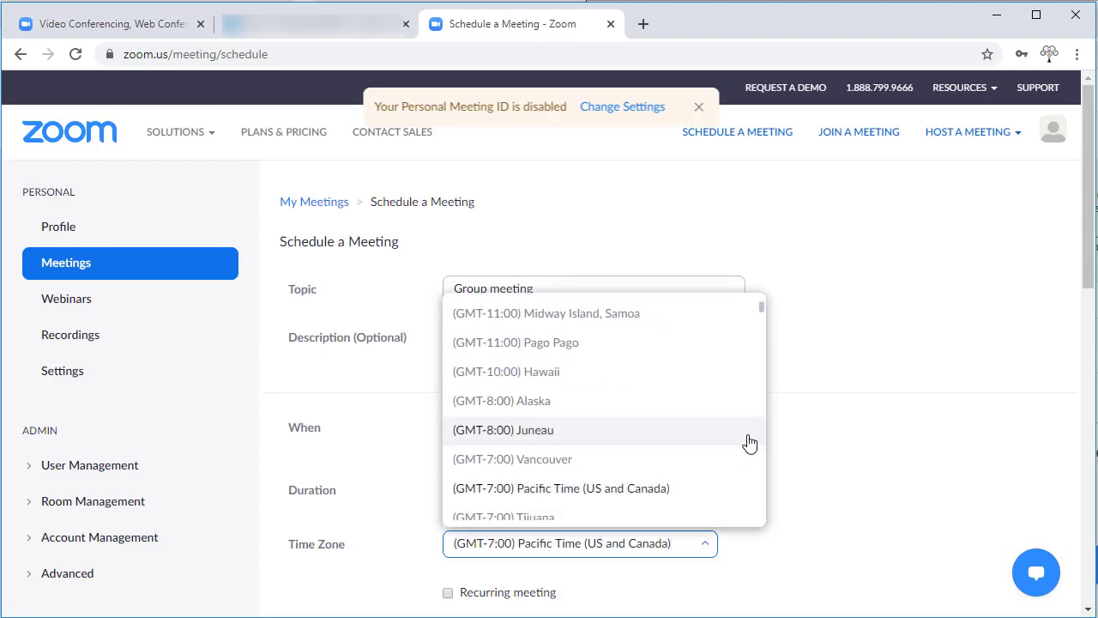
left_click_drag(761, 305, 768, 343)
left_click(563, 446)
left_click_drag(1090, 258, 1090, 393)
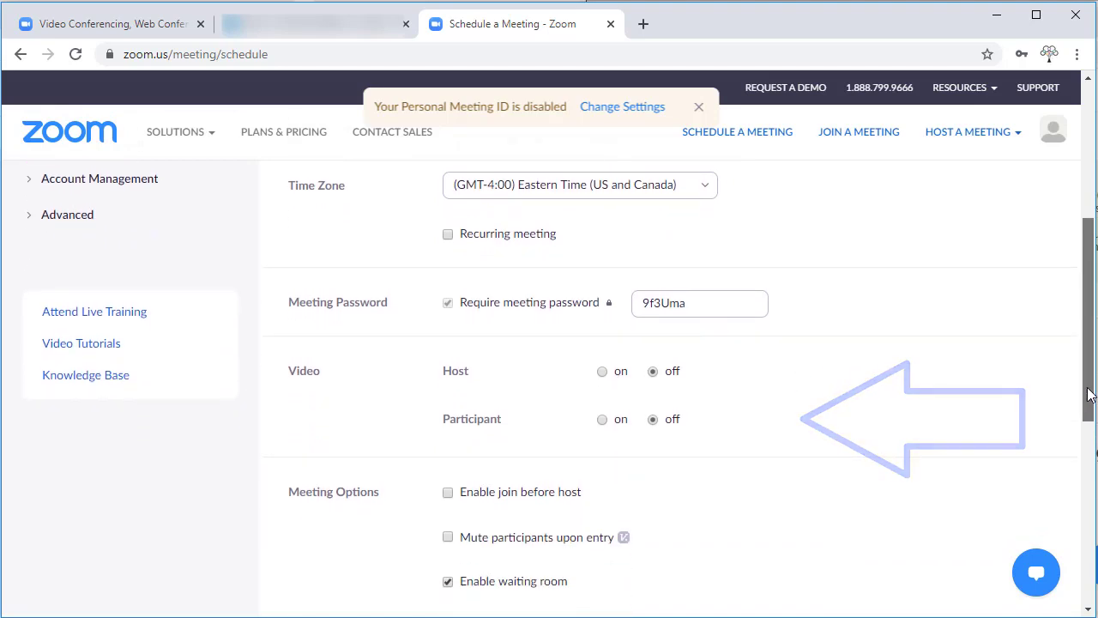
scroll(819, 472, "down", 1)
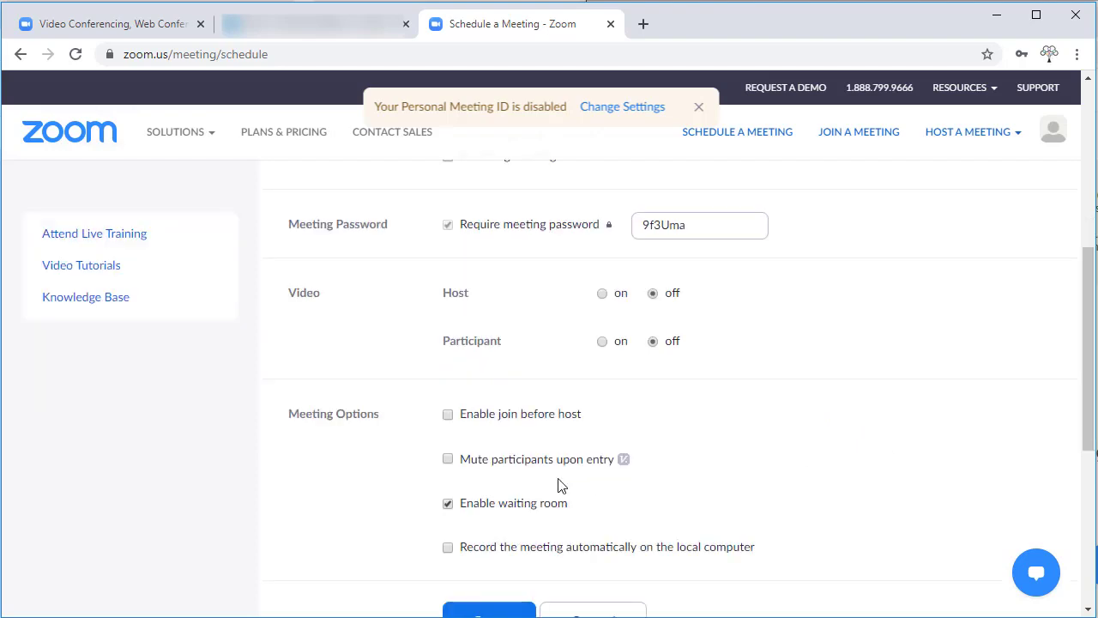
left_click(448, 461)
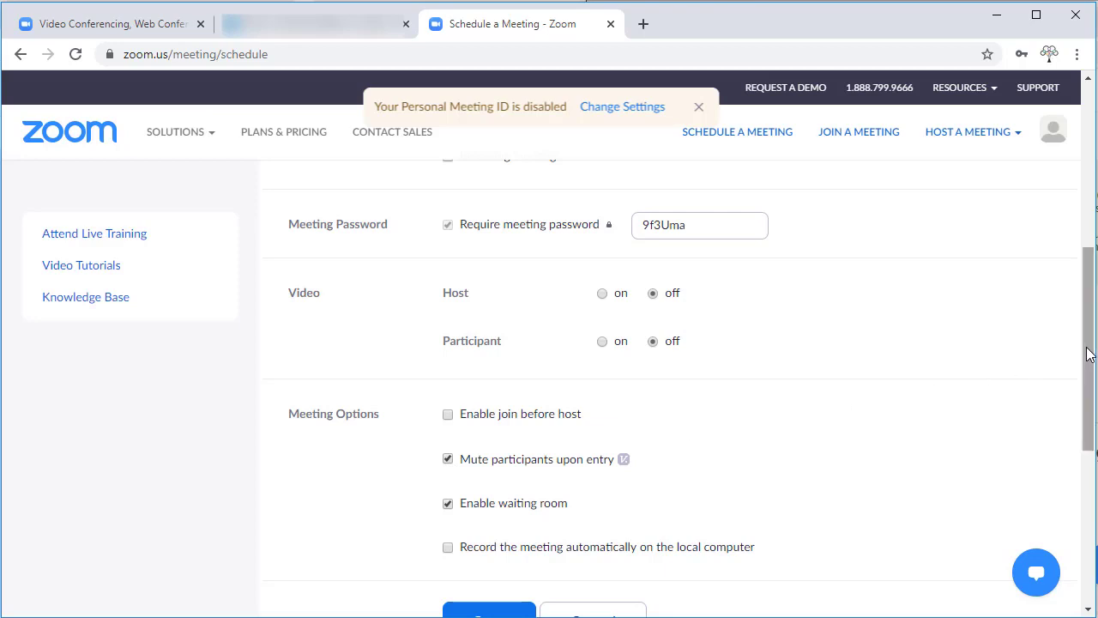
left_click_drag(1088, 354, 1089, 378)
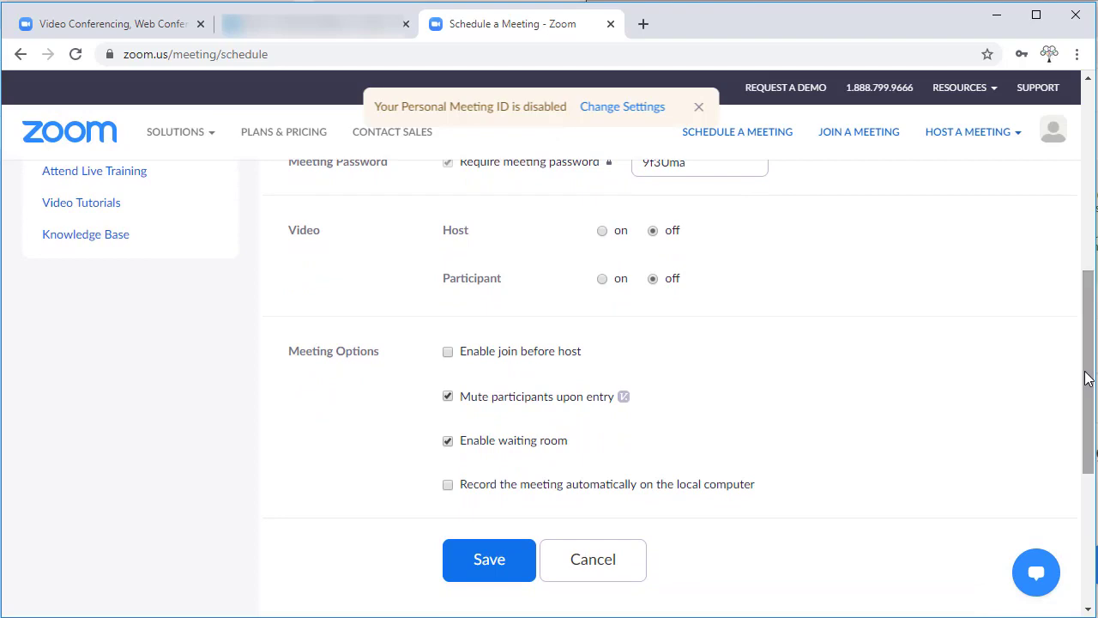
left_click(504, 560)
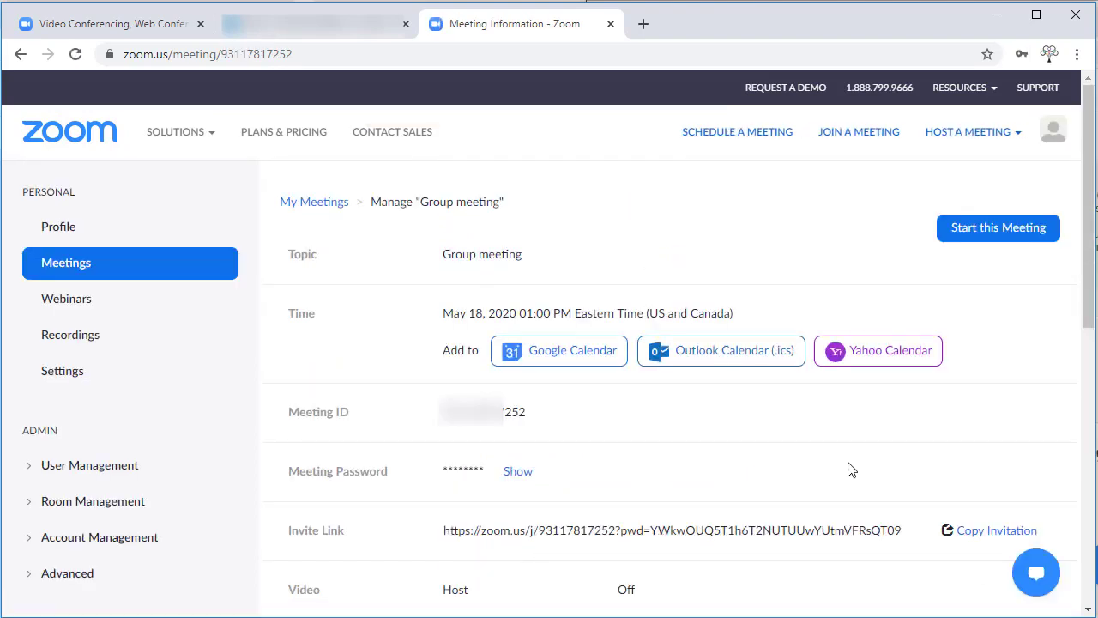
- View the Group meeting invitation, then start Group meeting from Upcoming Meetings
left_click(969, 534)
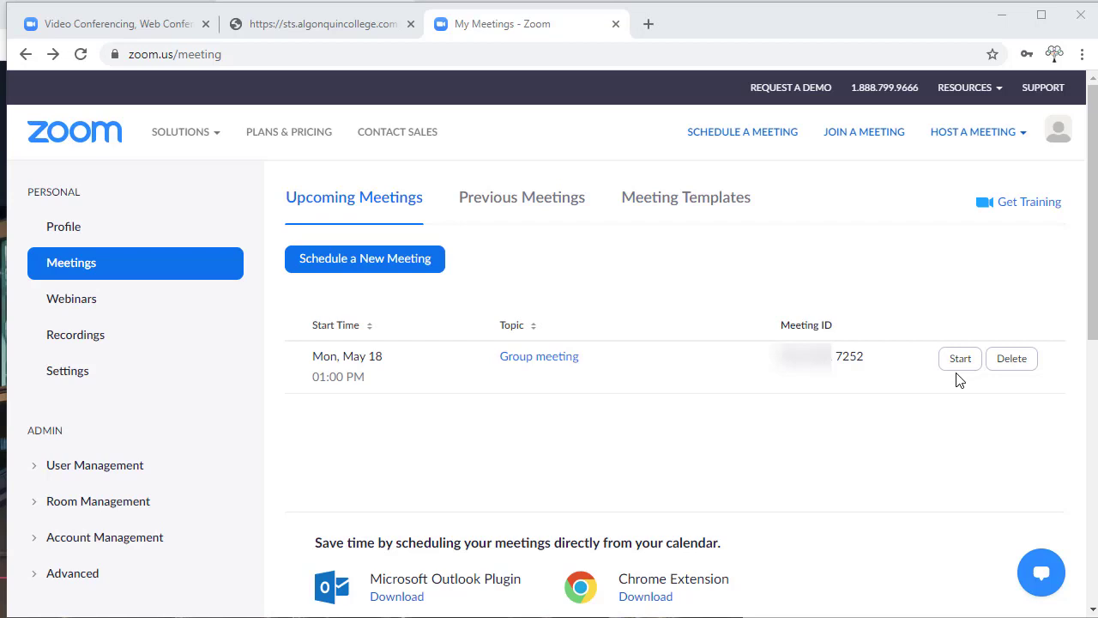
left_click(960, 359)
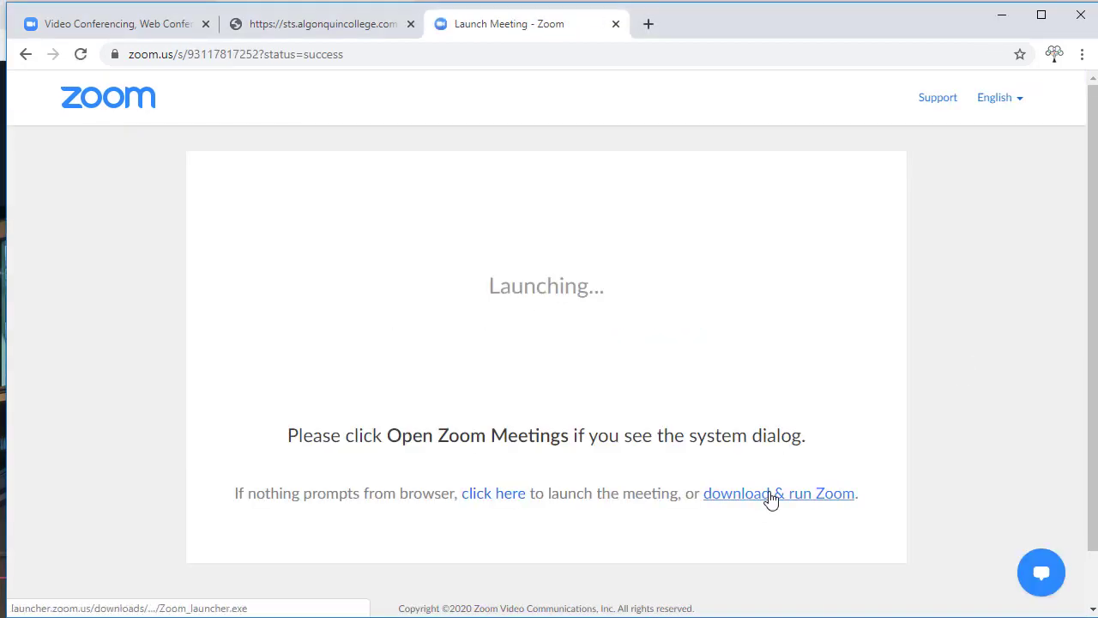
- Install and run the Zoom app, join with computer audio, then end the meeting
left_click(767, 500)
left_click(108, 605)
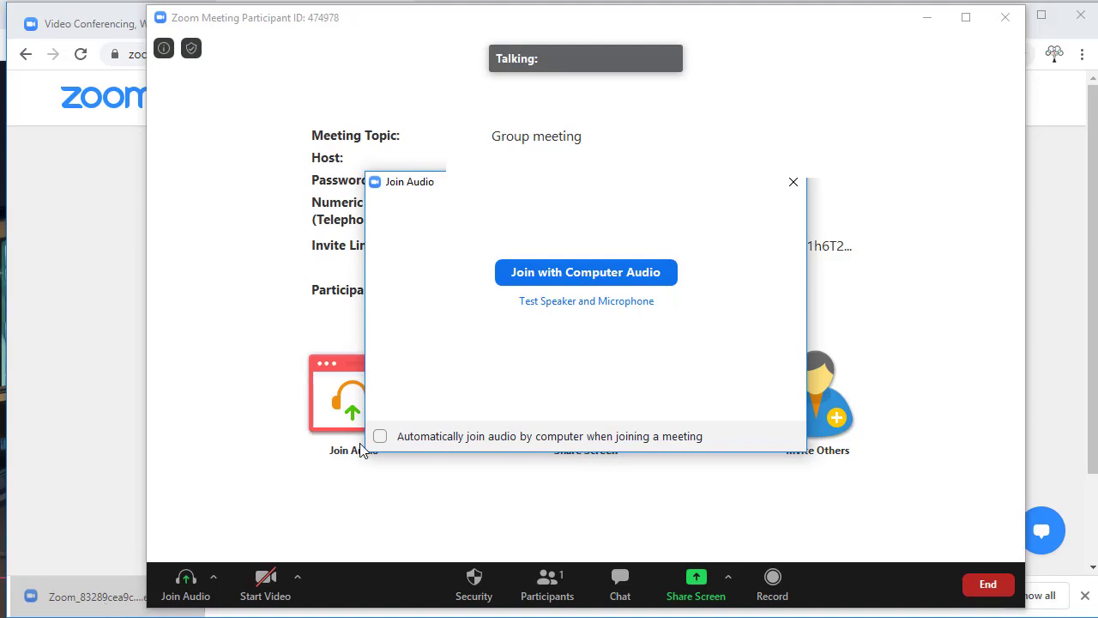
left_click(582, 272)
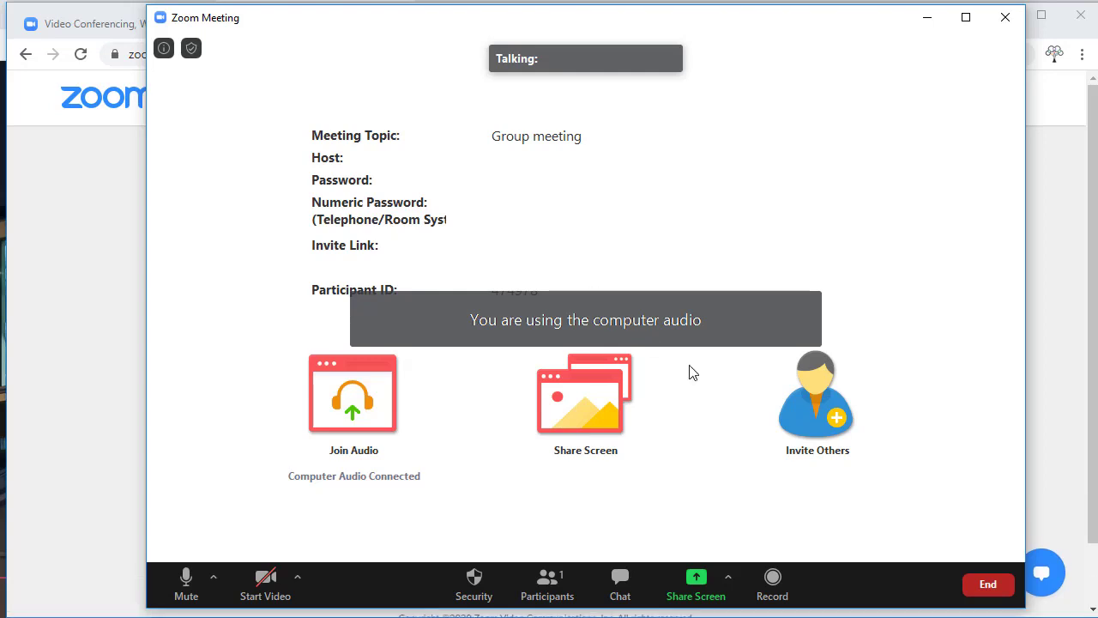
left_click(995, 592)
left_click(943, 502)
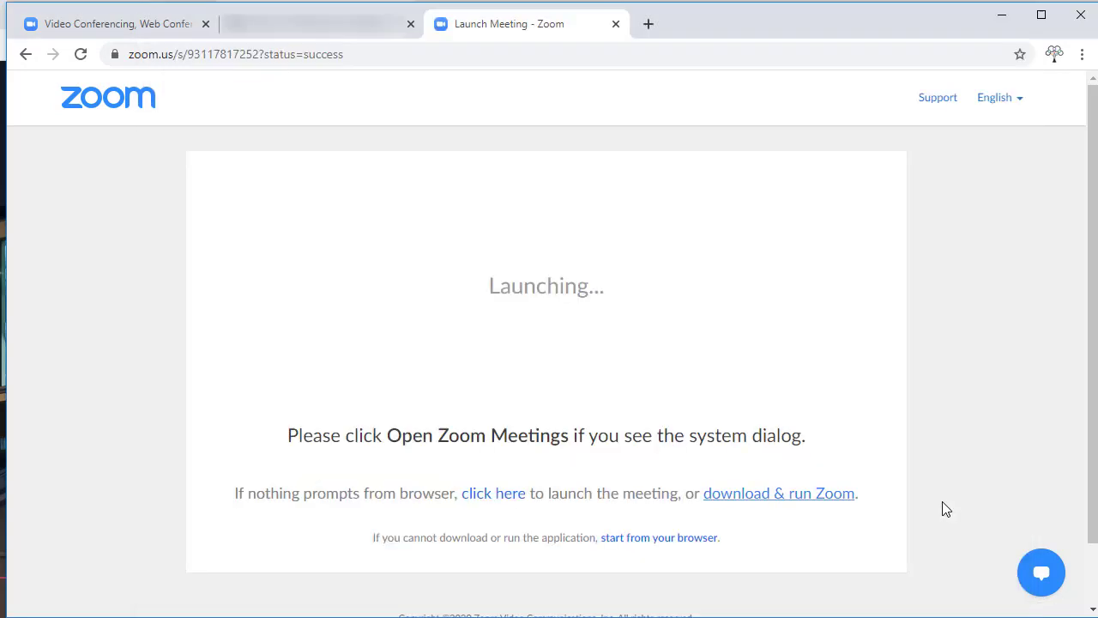
- Sign in to the Zoom app with the account e-mail and password
left_click(601, 355)
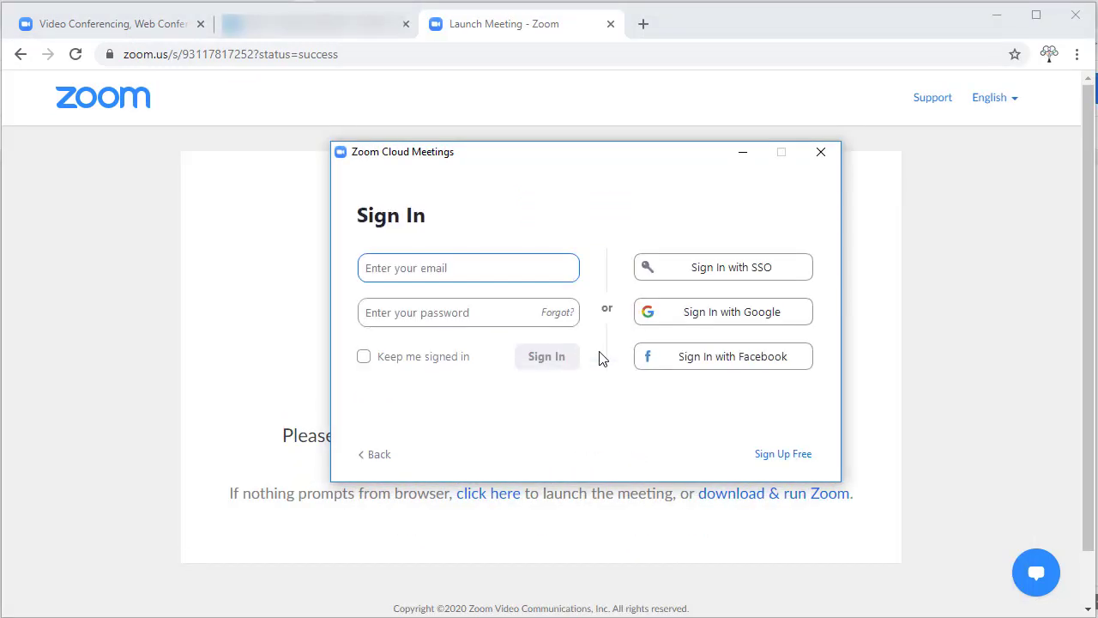
type("@algonquinlive.com")
key("Tab")
type("********")
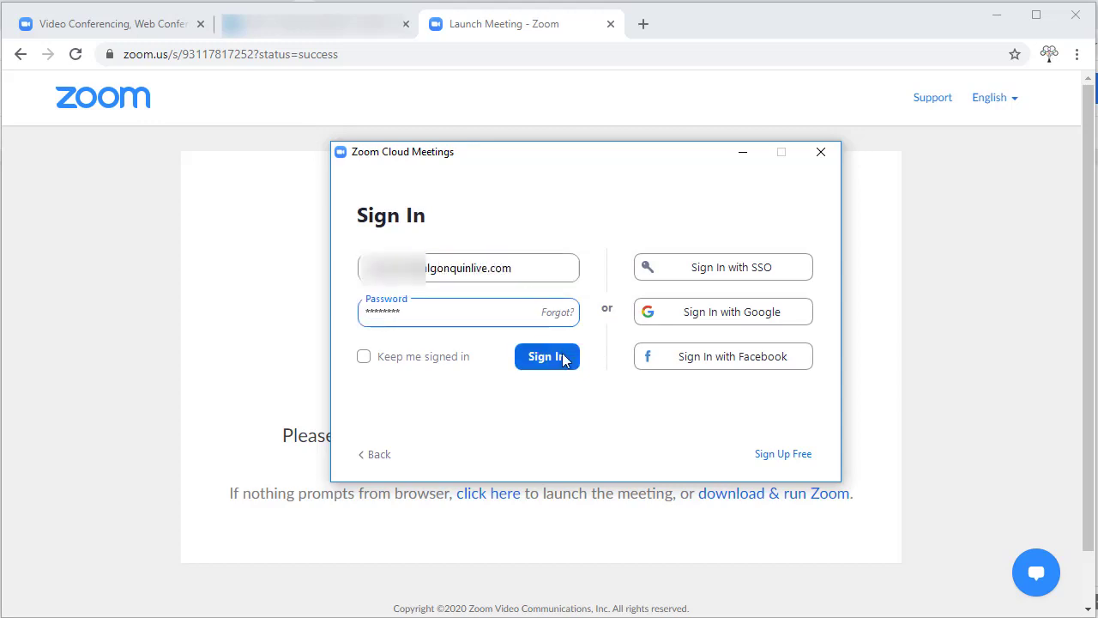
left_click(547, 356)
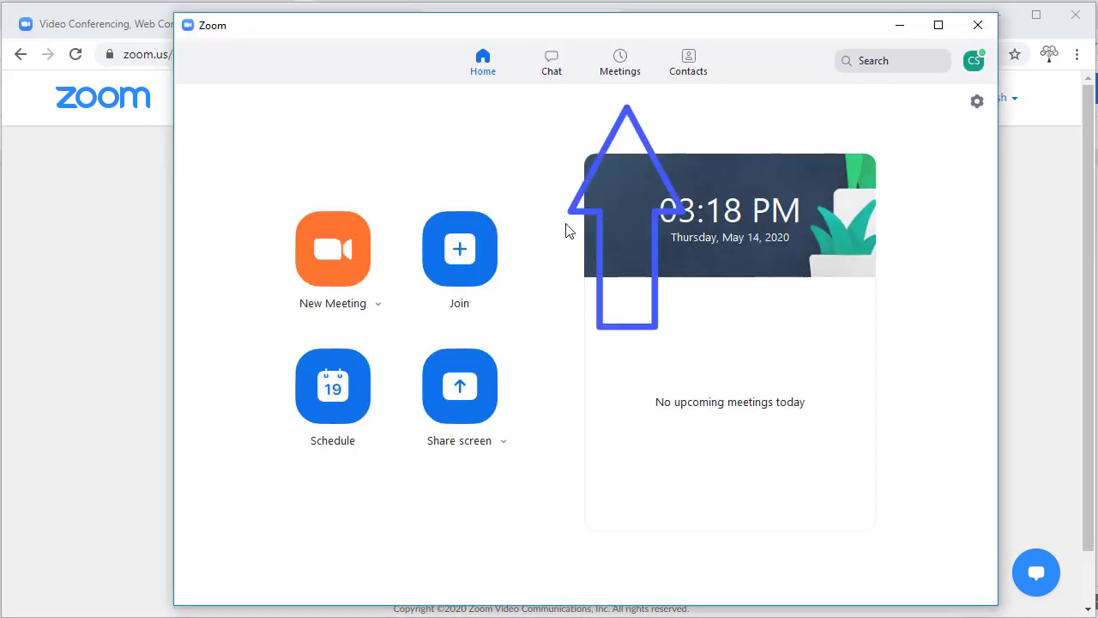
- Start Group meeting from the Meetings tab and join with computer audio
left_click(628, 73)
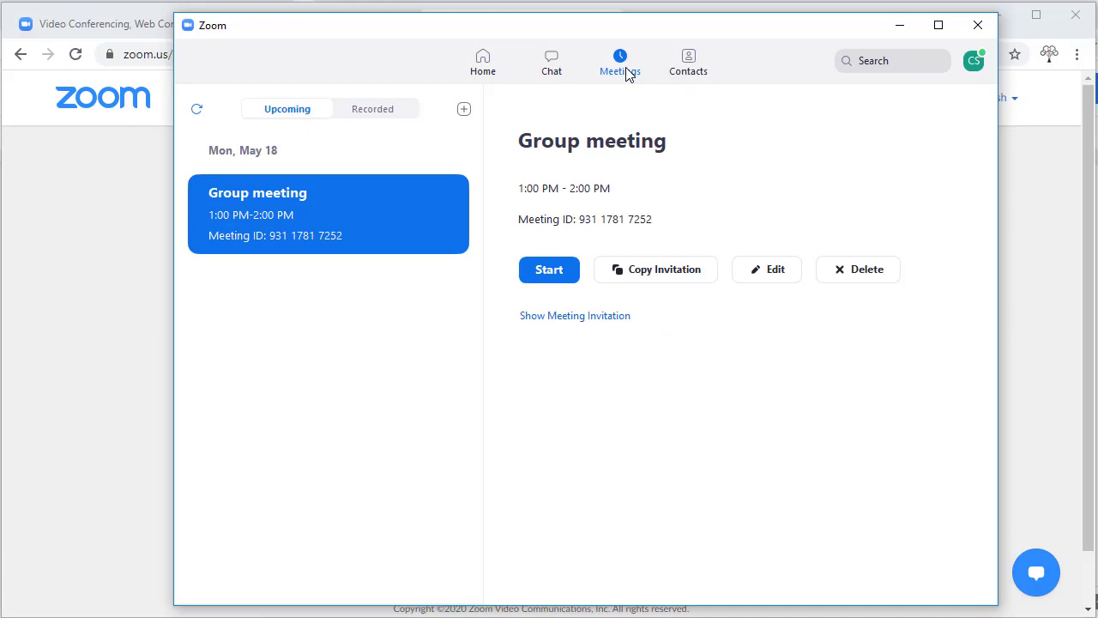
left_click(550, 270)
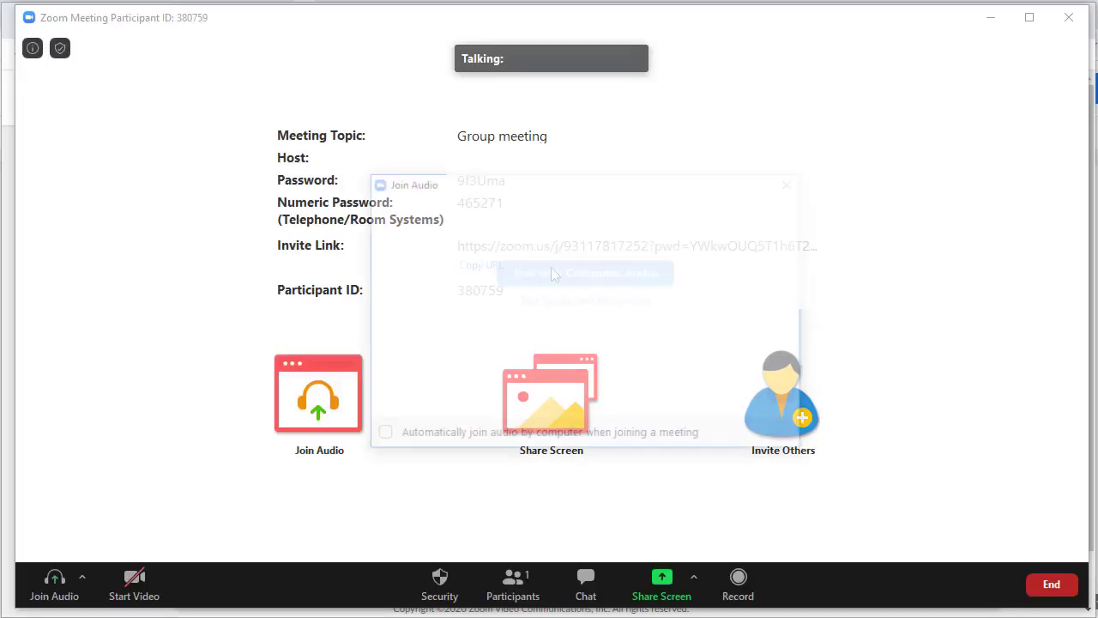
left_click(553, 273)
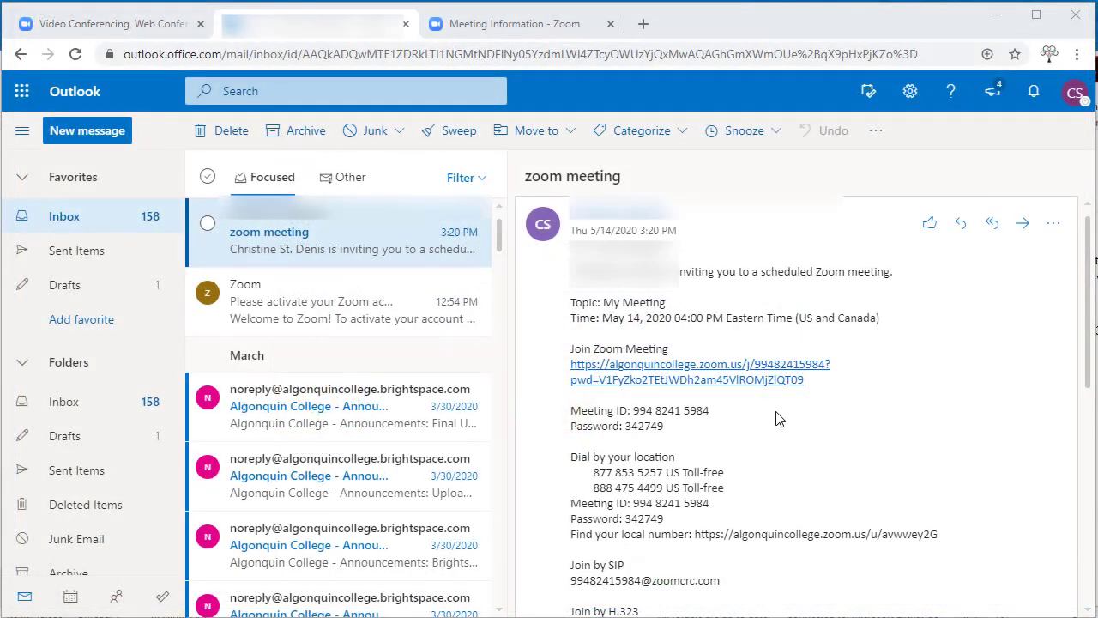
- Follow the Join Zoom Meeting link in the invitation email and let the browser open Zoom
left_click(777, 379)
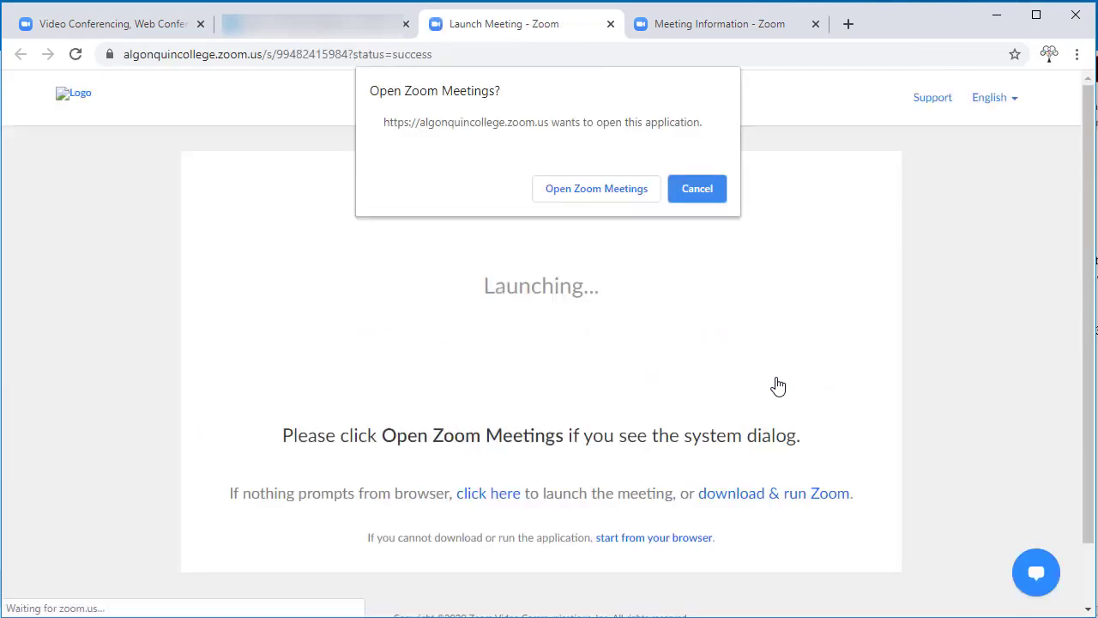
left_click(597, 188)
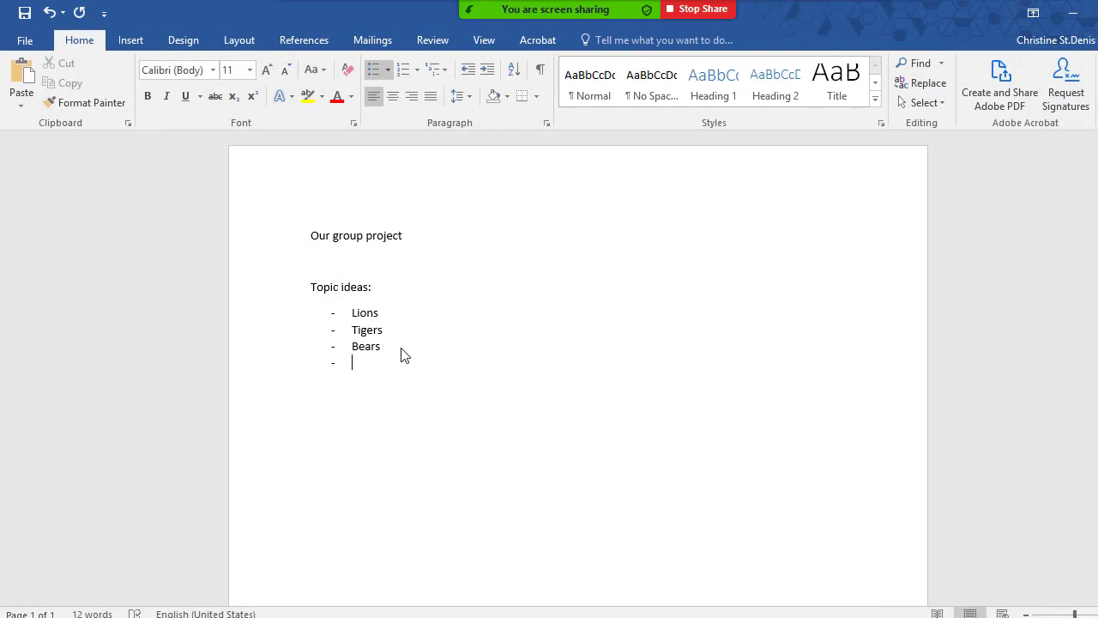
- Add 'Oh my' as the fourth topic idea, then present the Our Group Project slides from the beginning
type("Oh my")
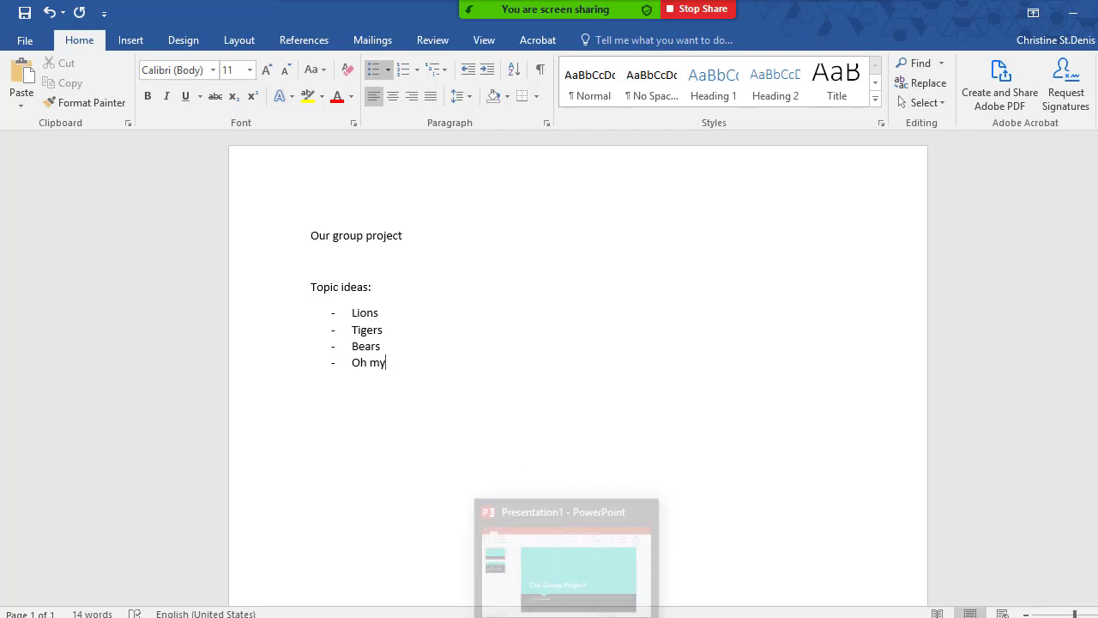
left_click(536, 567)
left_click(399, 40)
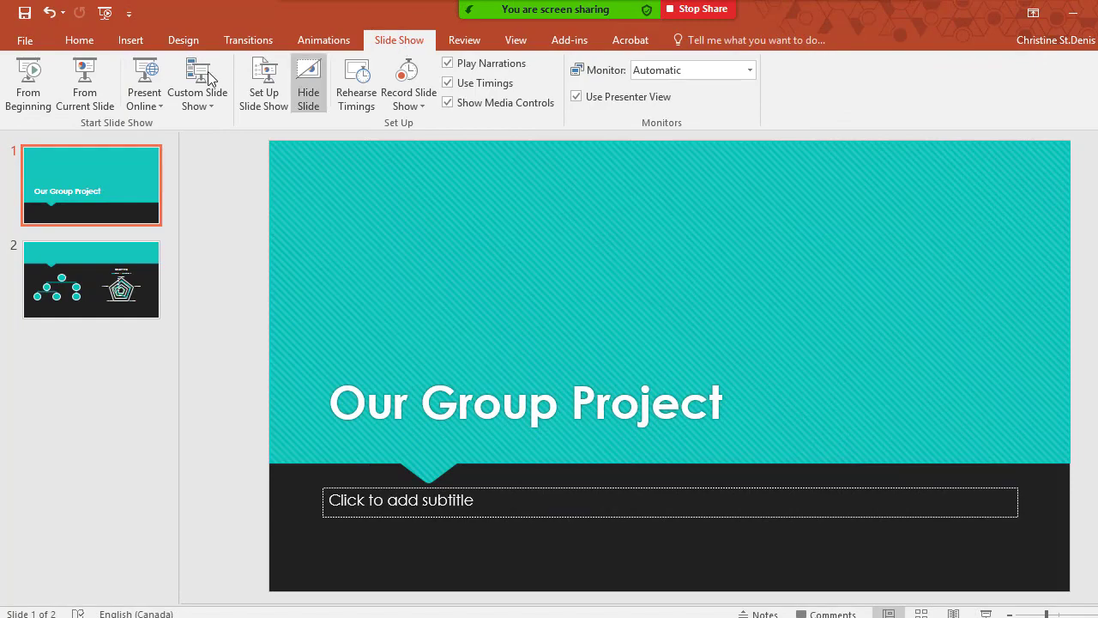
left_click(34, 81)
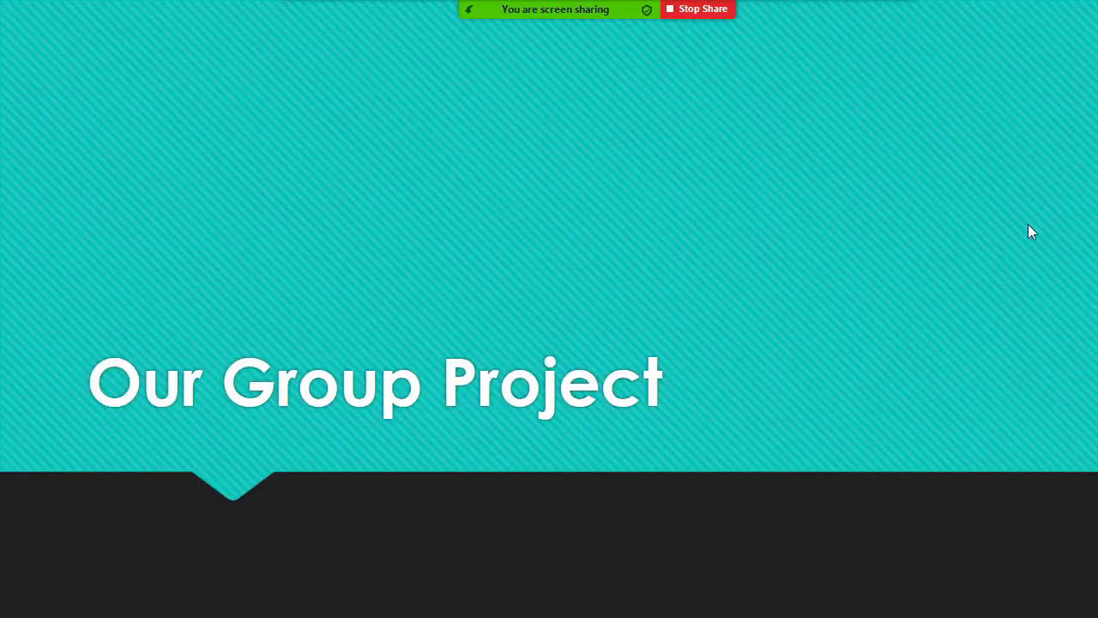
left_click(1029, 224)
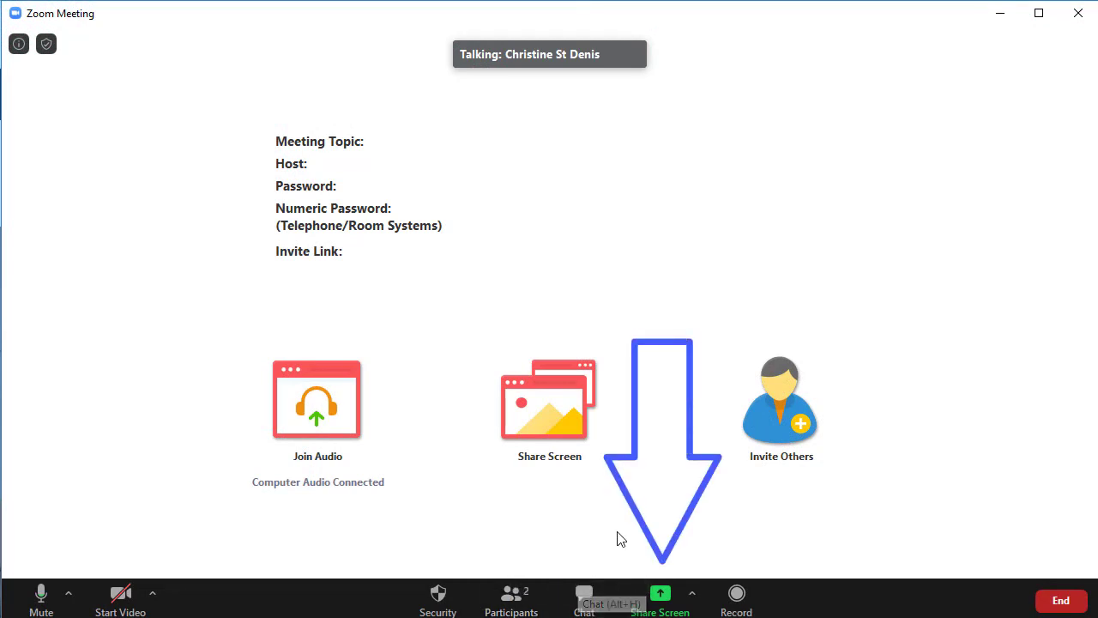
- Share the 'Current Students - Google Chrome' window with the meeting
left_click(656, 606)
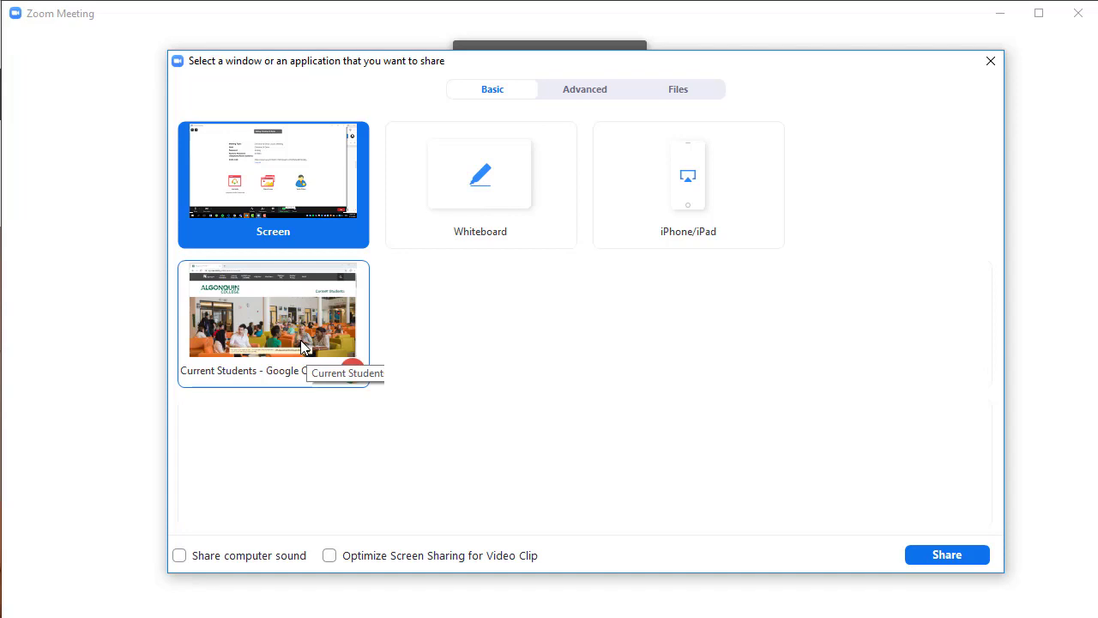
left_click(300, 340)
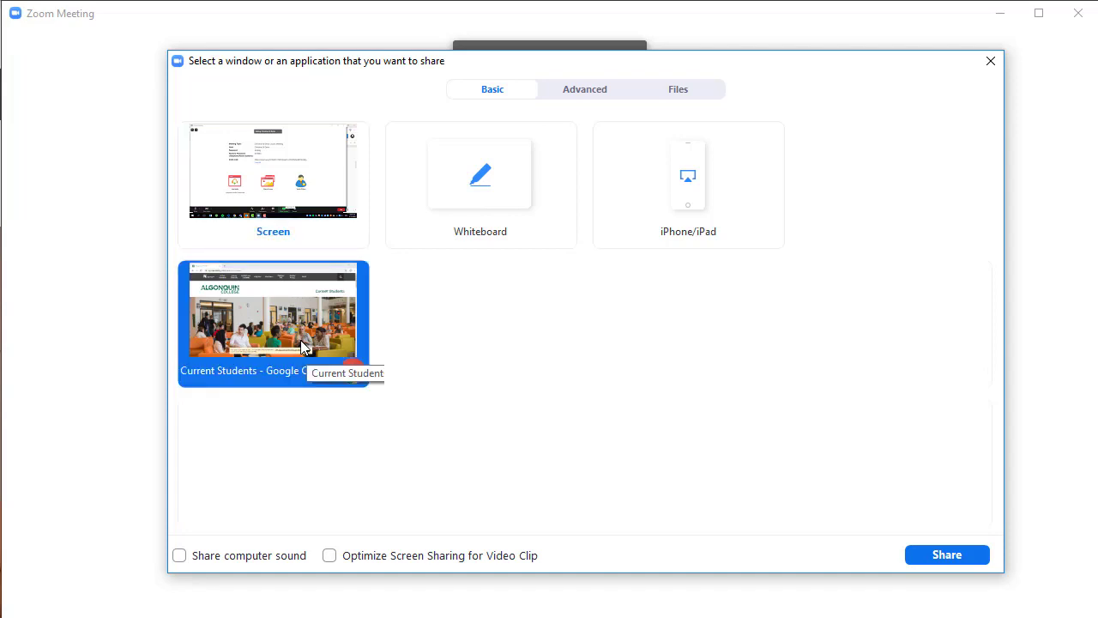
left_click(936, 558)
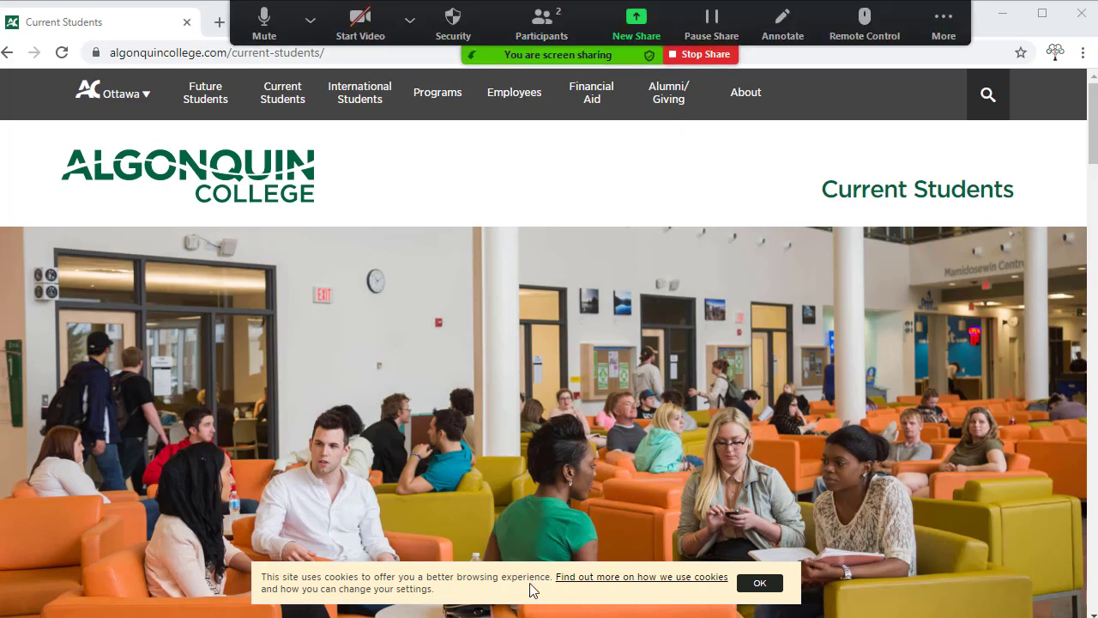
- Replace the current share with a new Zoom whiteboard
left_click(648, 25)
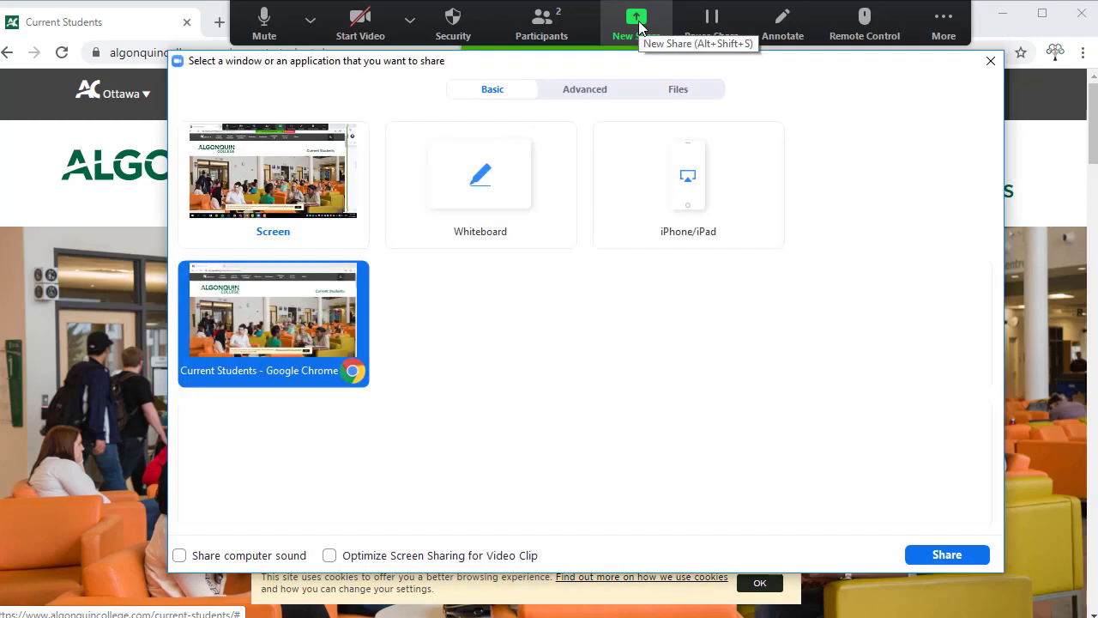
left_click(485, 190)
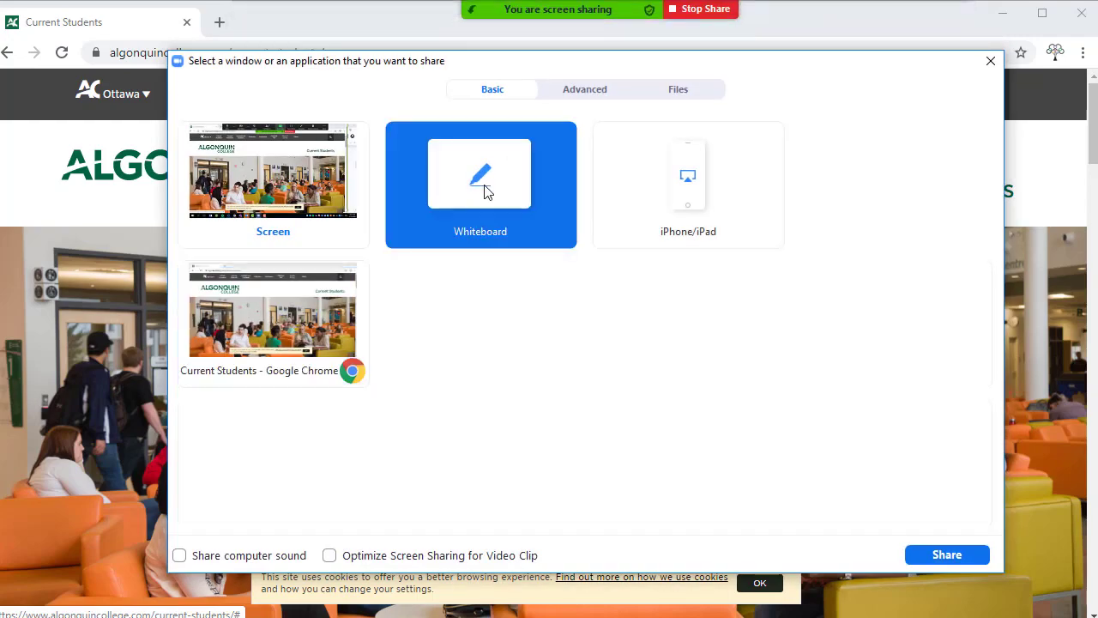
left_click(946, 558)
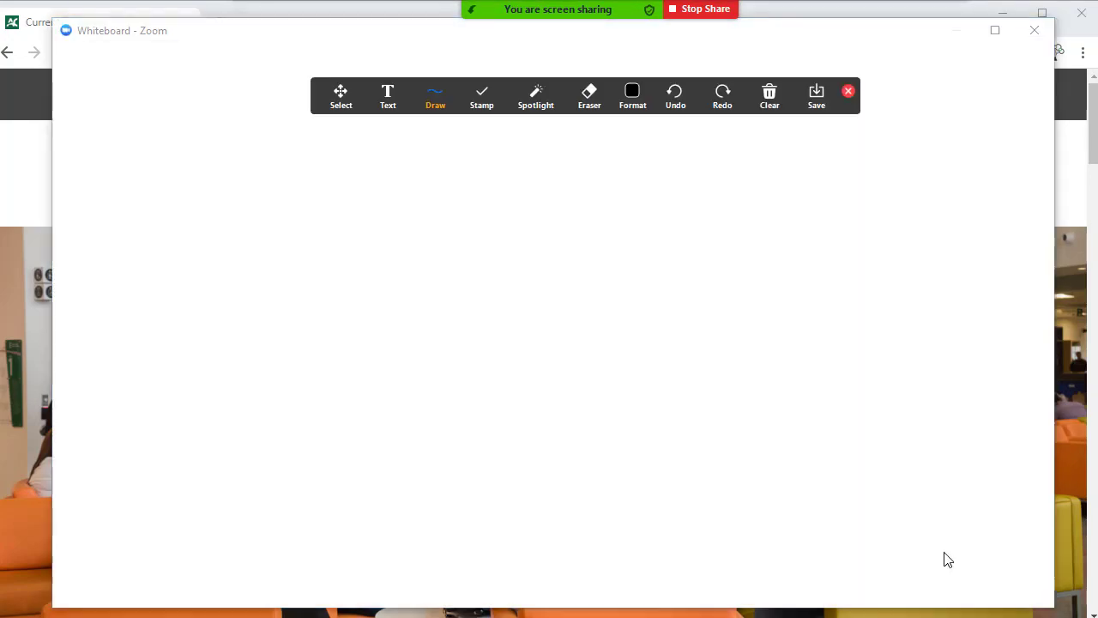
- Sketch a tree of five connected ovals on the whiteboard
left_click_drag(854, 215, 756, 299)
left_click_drag(843, 251, 885, 296)
left_click_drag(755, 299, 760, 297)
left_click_drag(885, 296, 911, 289)
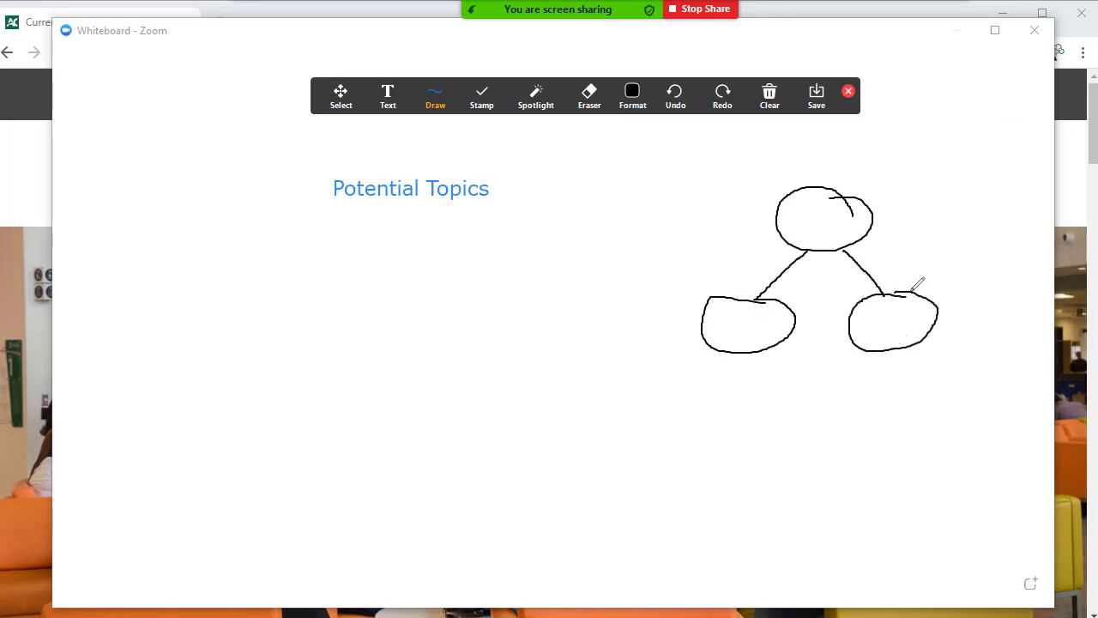
mouse_move(723, 354)
left_mouse_down()
mouse_move(673, 422)
mouse_move(789, 412)
left_mouse_up()
left_click_drag(674, 419, 678, 416)
left_click_drag(809, 409, 797, 400)
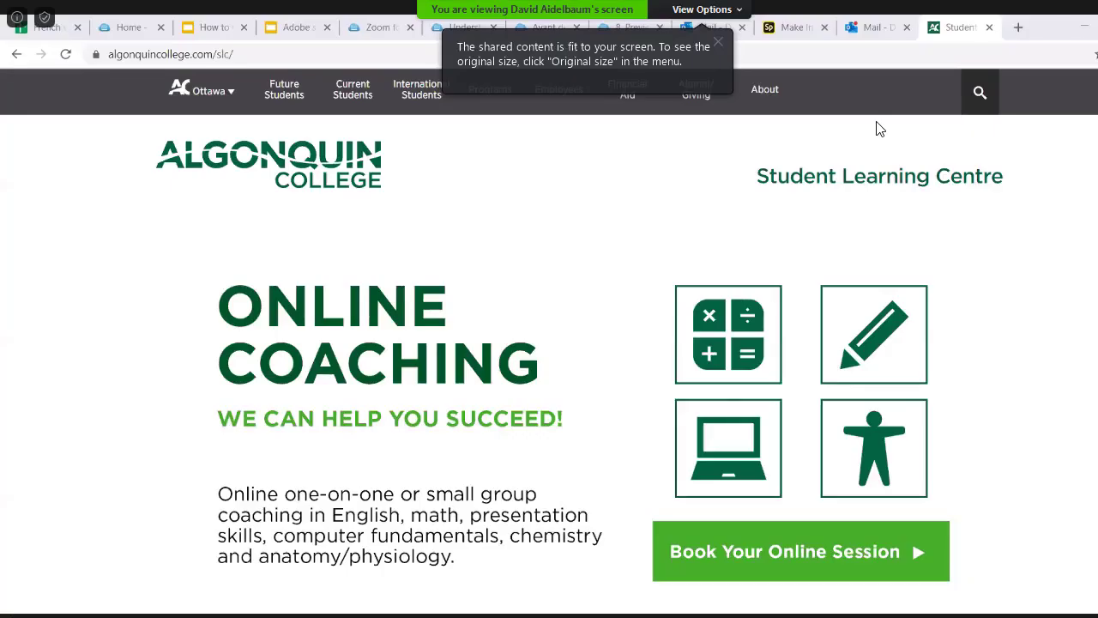
- Annotate the shared page by drawing an oval around the Book Your Online Session button
left_click(735, 6)
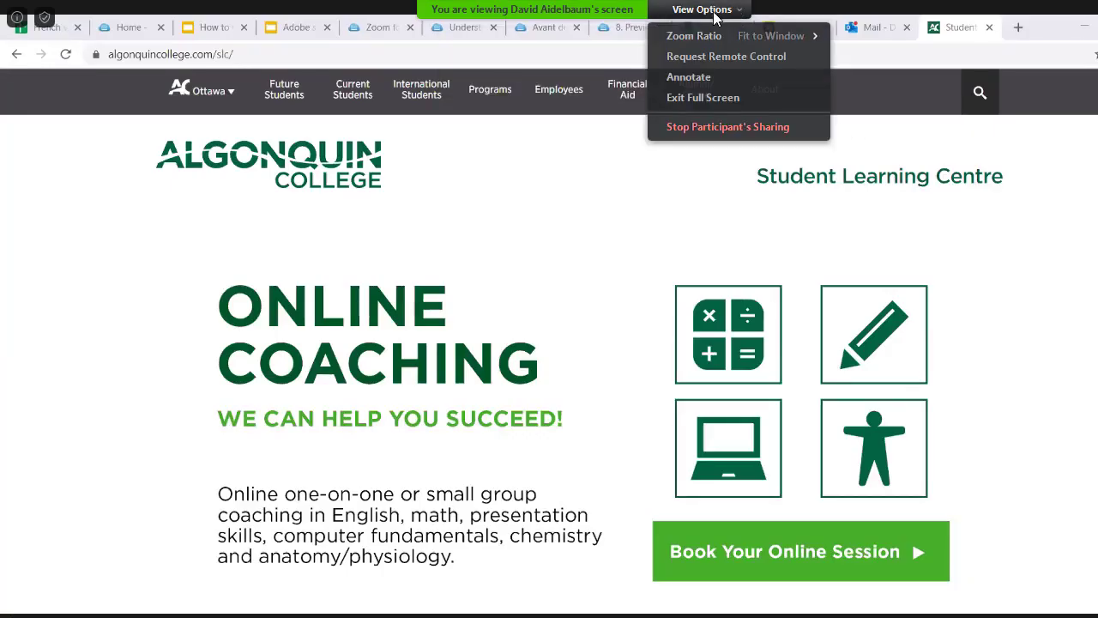
left_click(699, 78)
left_click(435, 96)
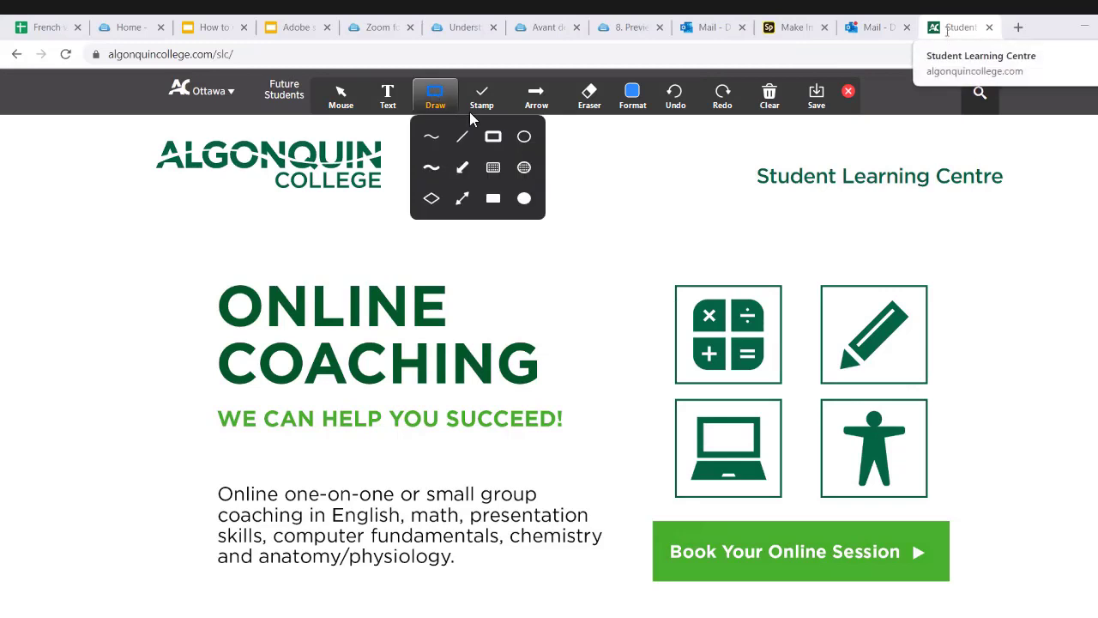
mouse_move(629, 503)
left_mouse_down()
mouse_move(933, 564)
mouse_move(1036, 609)
left_mouse_up()
- Place an arrow marker at the word 'chemistry'
left_click(503, 96)
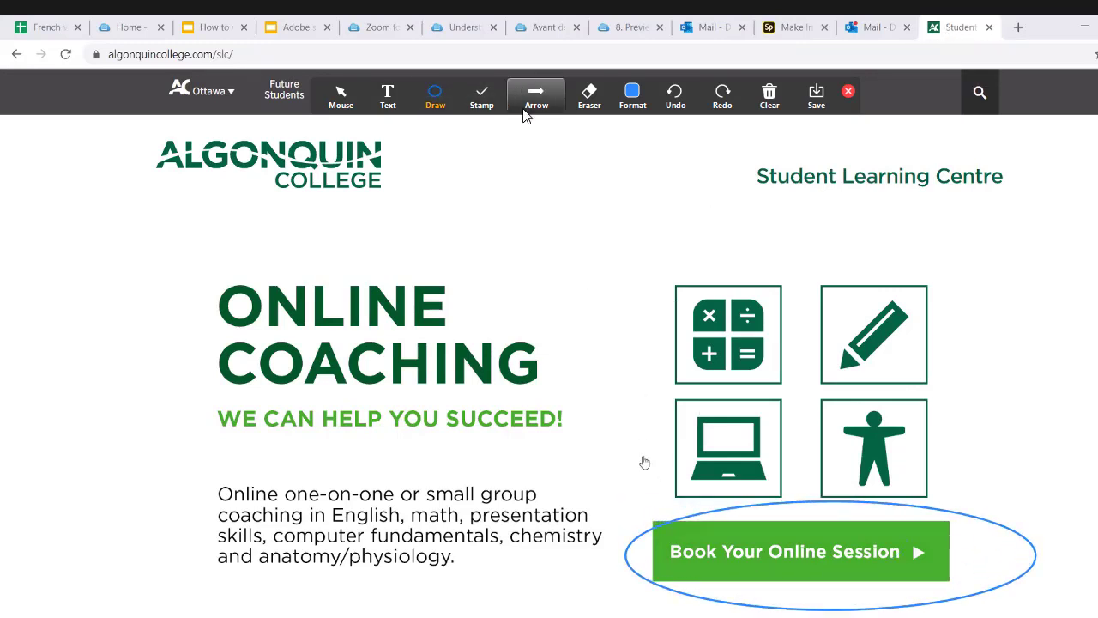
left_click(529, 101)
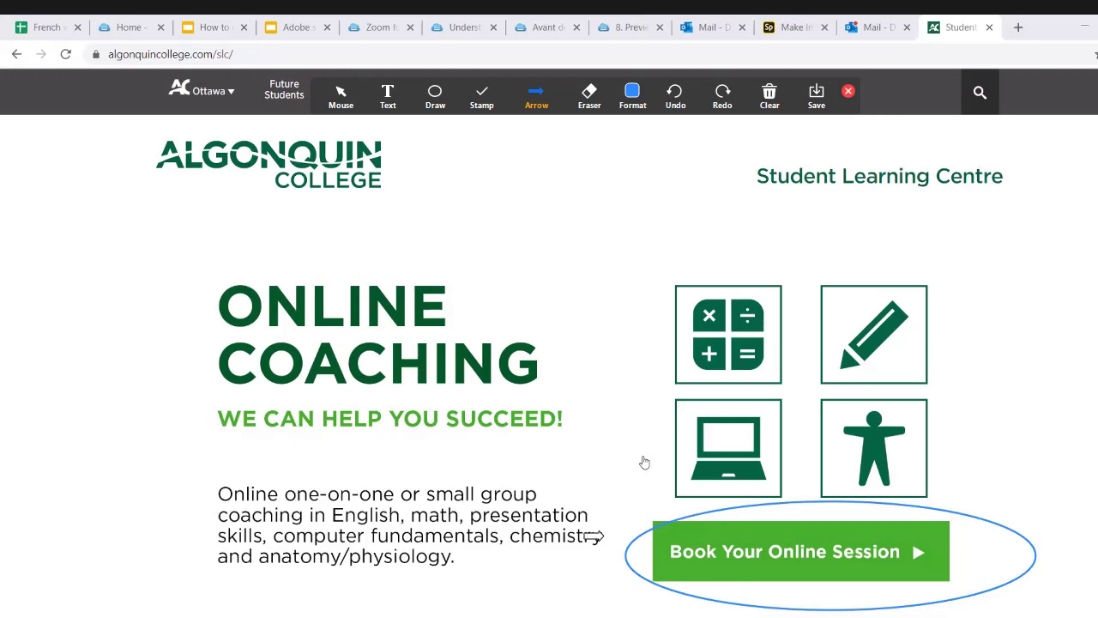
left_click(573, 531)
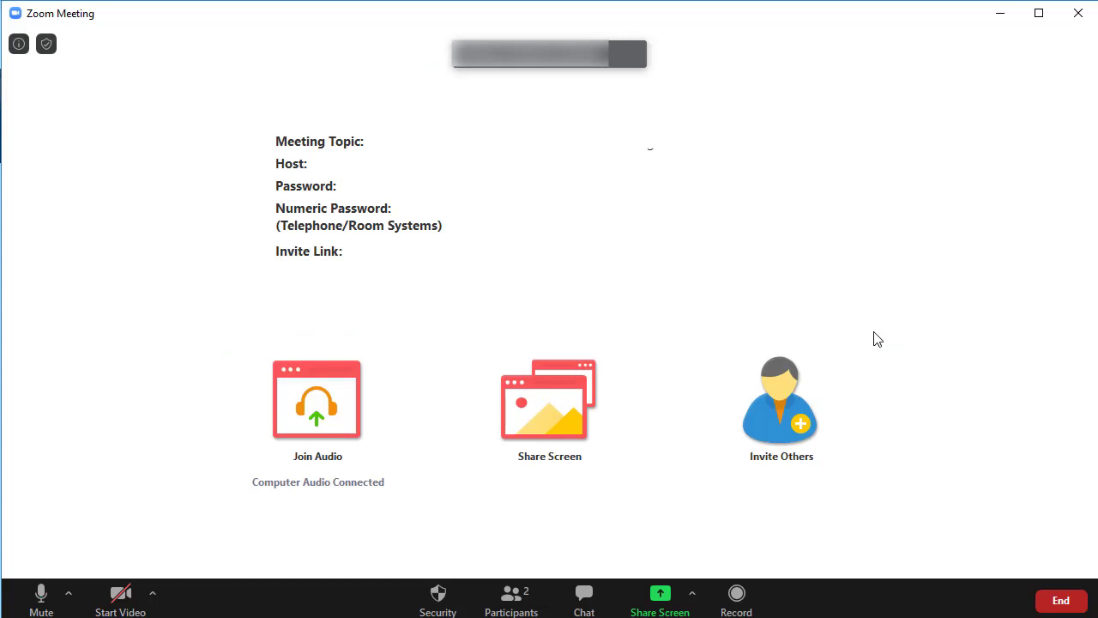
- Record a brief part of the meeting, stop the recording, and dismiss the participant menu
left_click(741, 595)
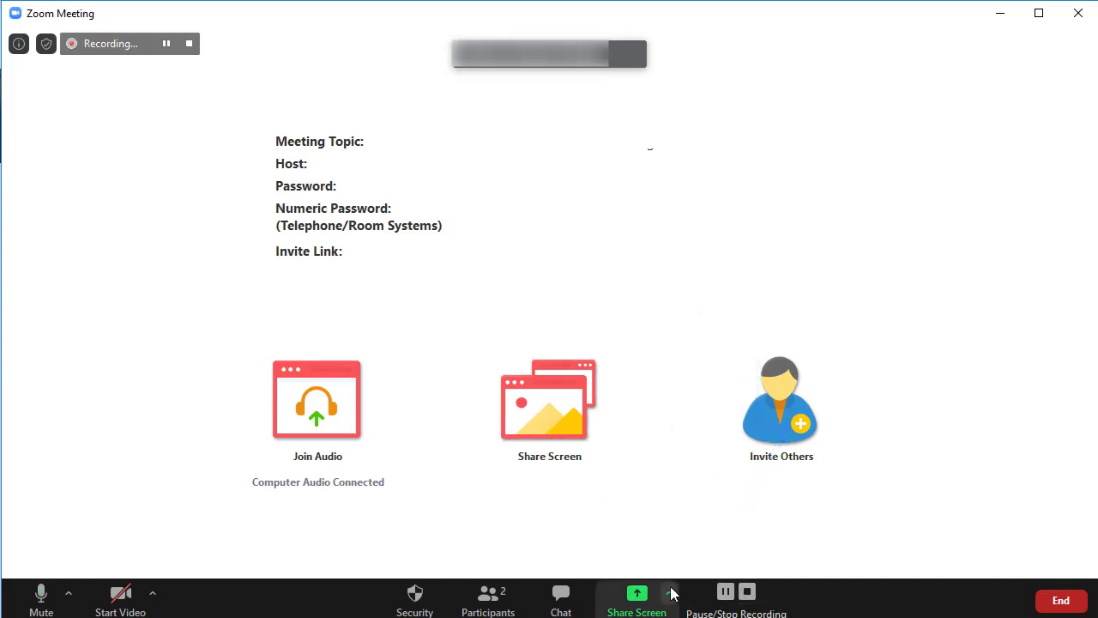
left_click(748, 593)
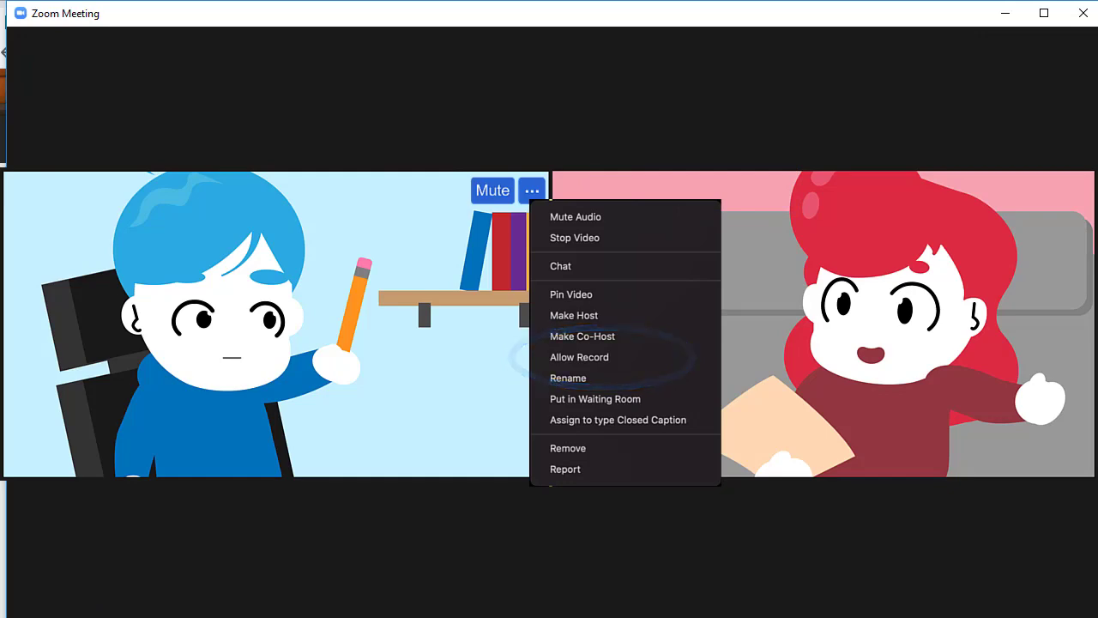
key("Escape")
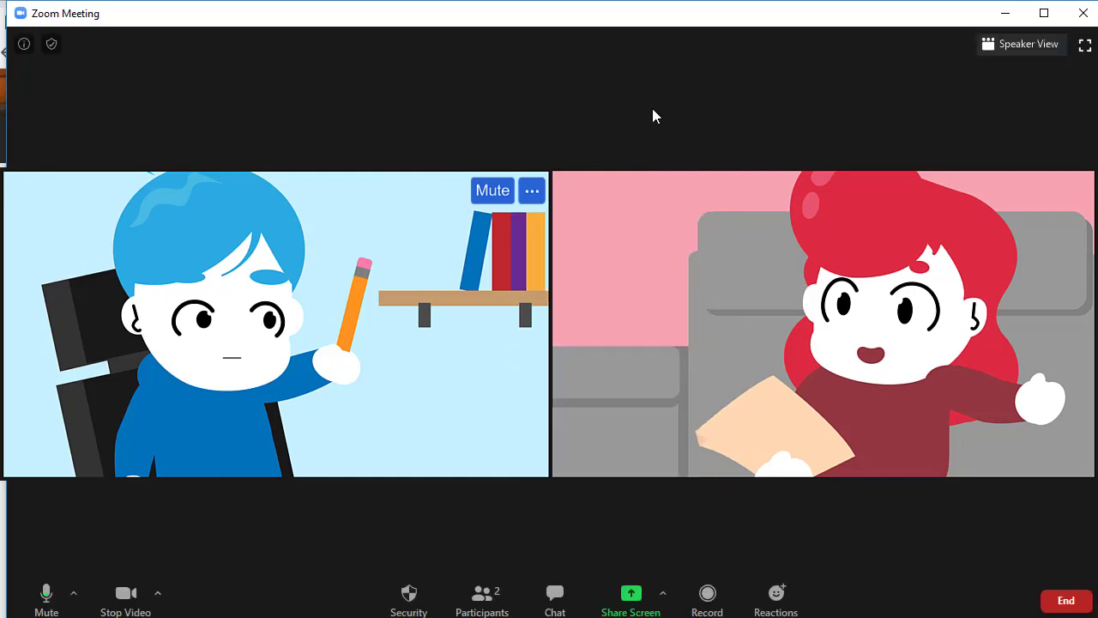